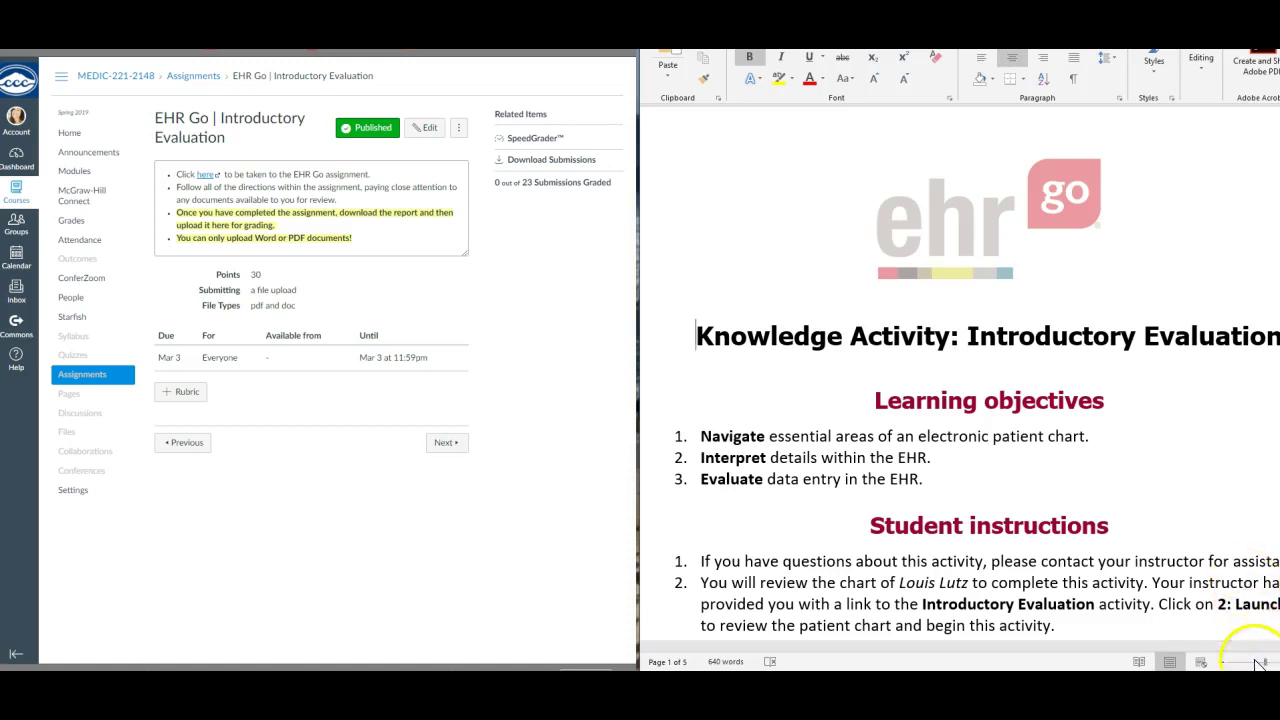
- Zoom out the activity document, and open the linked EHR Go assignment in its Student view
drag(1265, 663, 1258, 664)
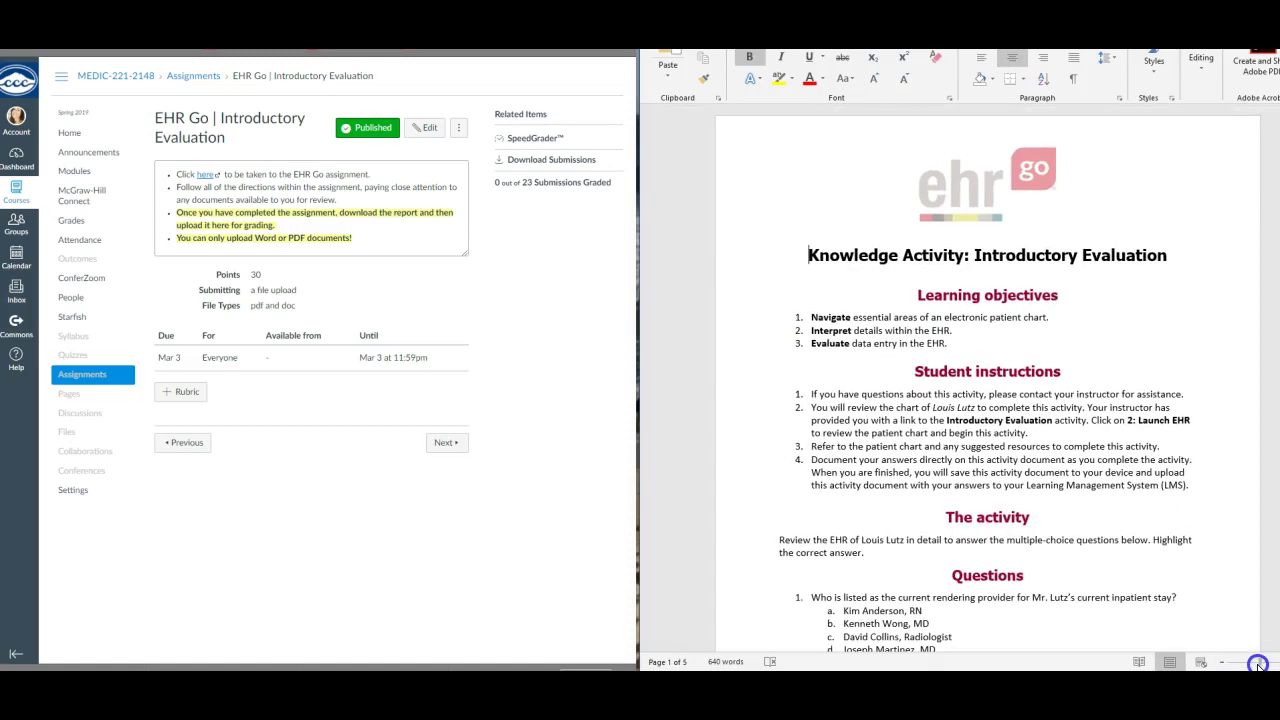
click(207, 175)
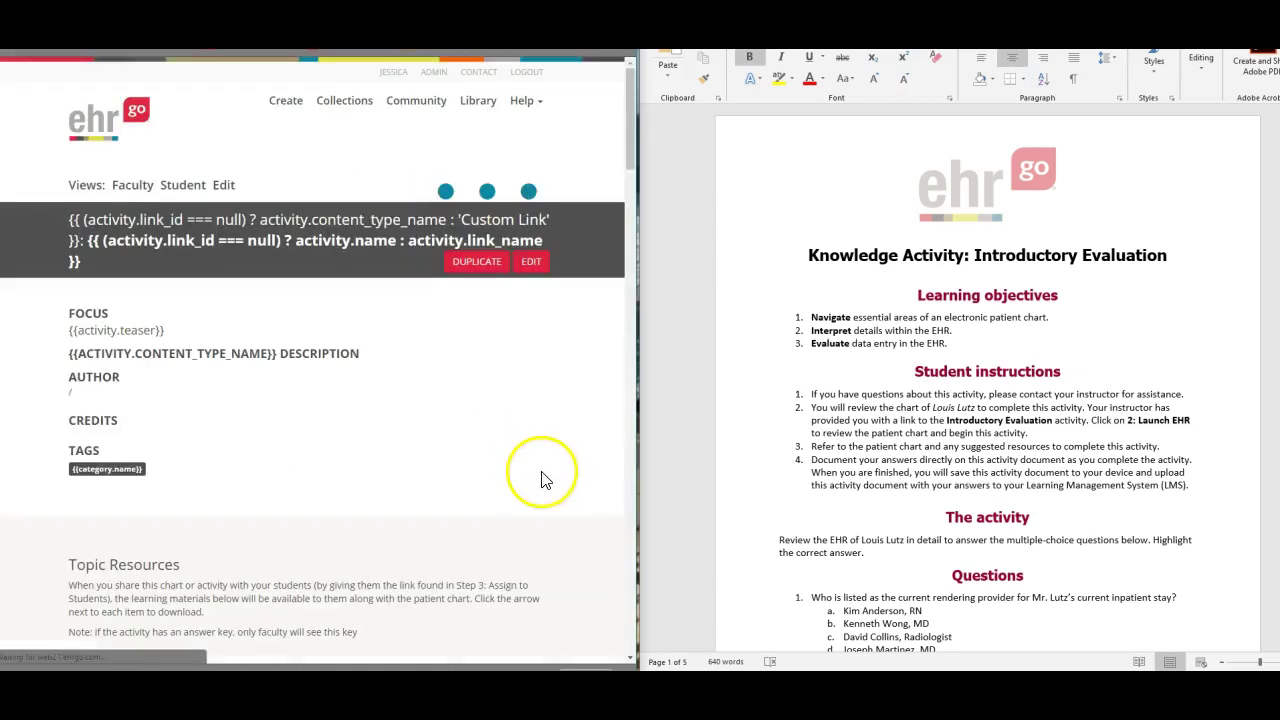
click(195, 184)
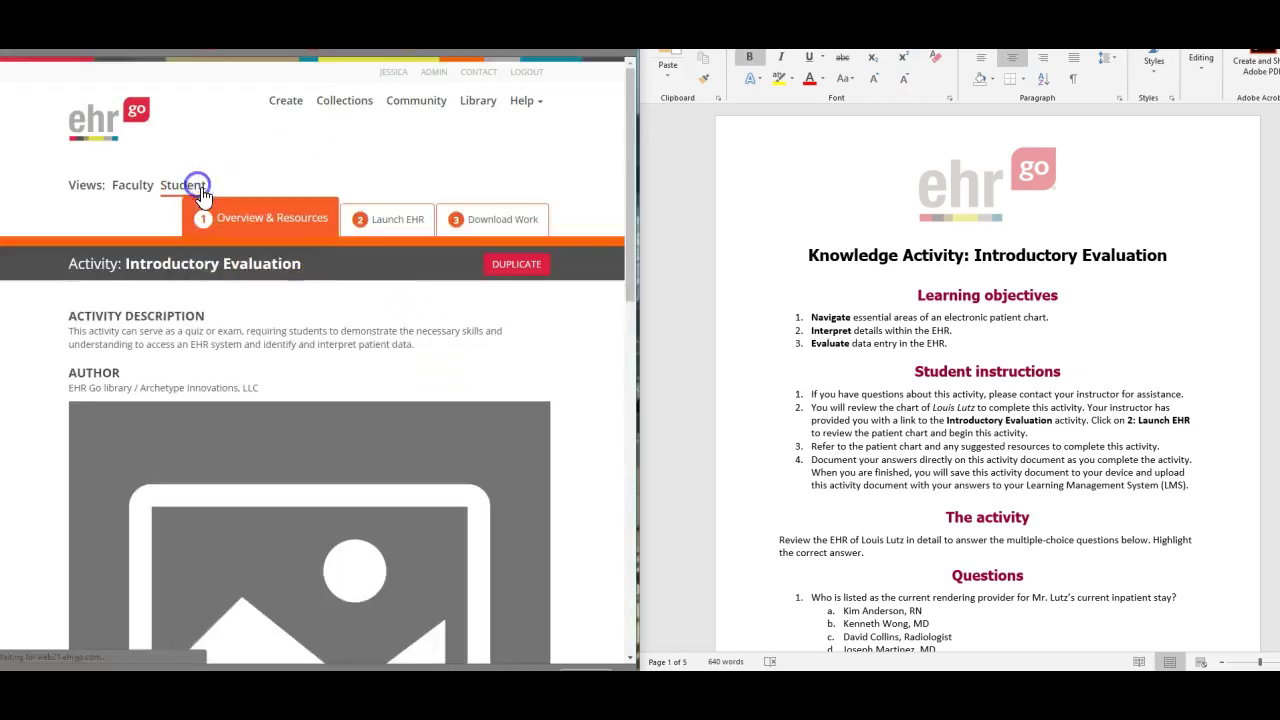
- Review the activity's overview and topic resources, and read the document's student instructions and first two questions
scroll(326, 270, down, 3)
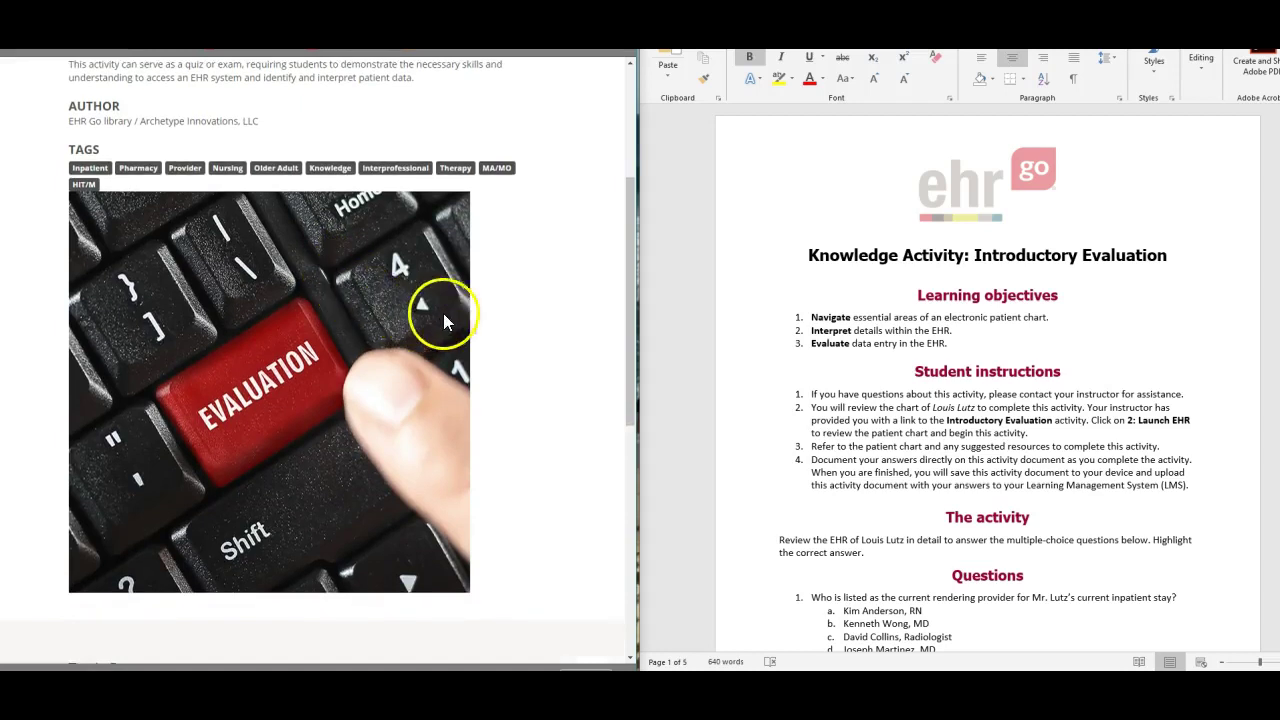
scroll(443, 309, up, 3)
scroll(449, 305, down, 6)
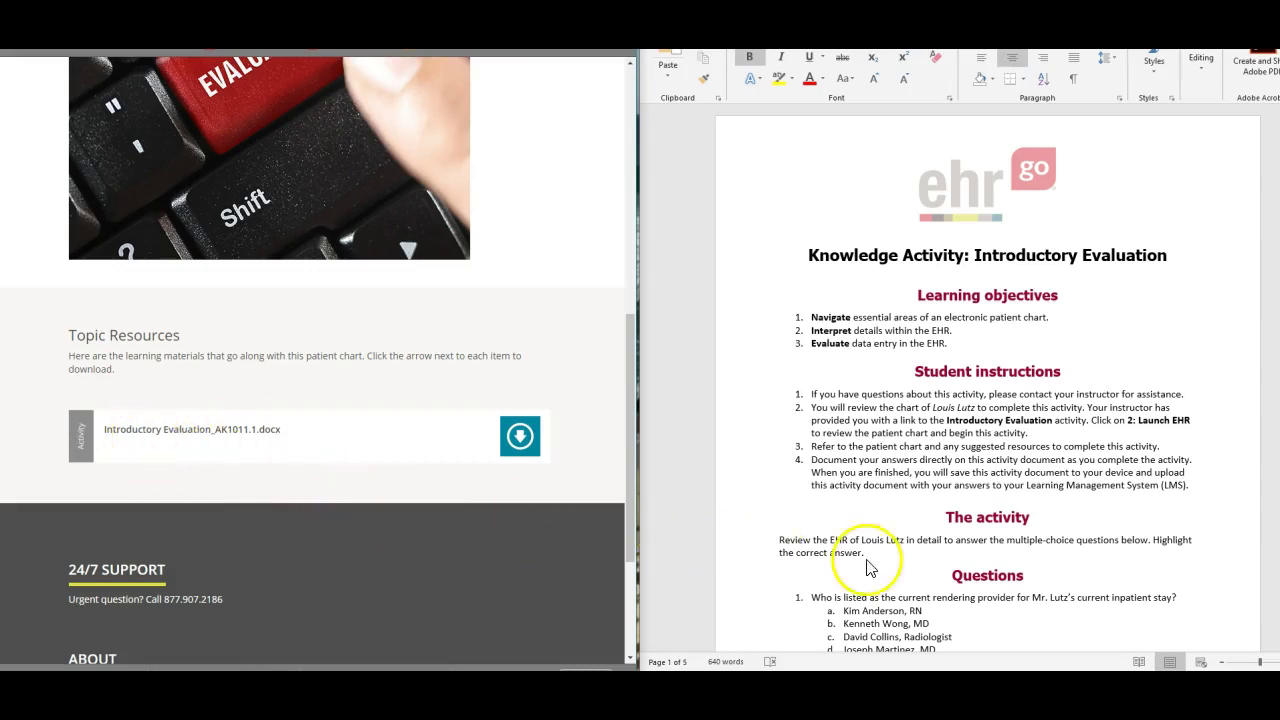
scroll(480, 477, up, 8)
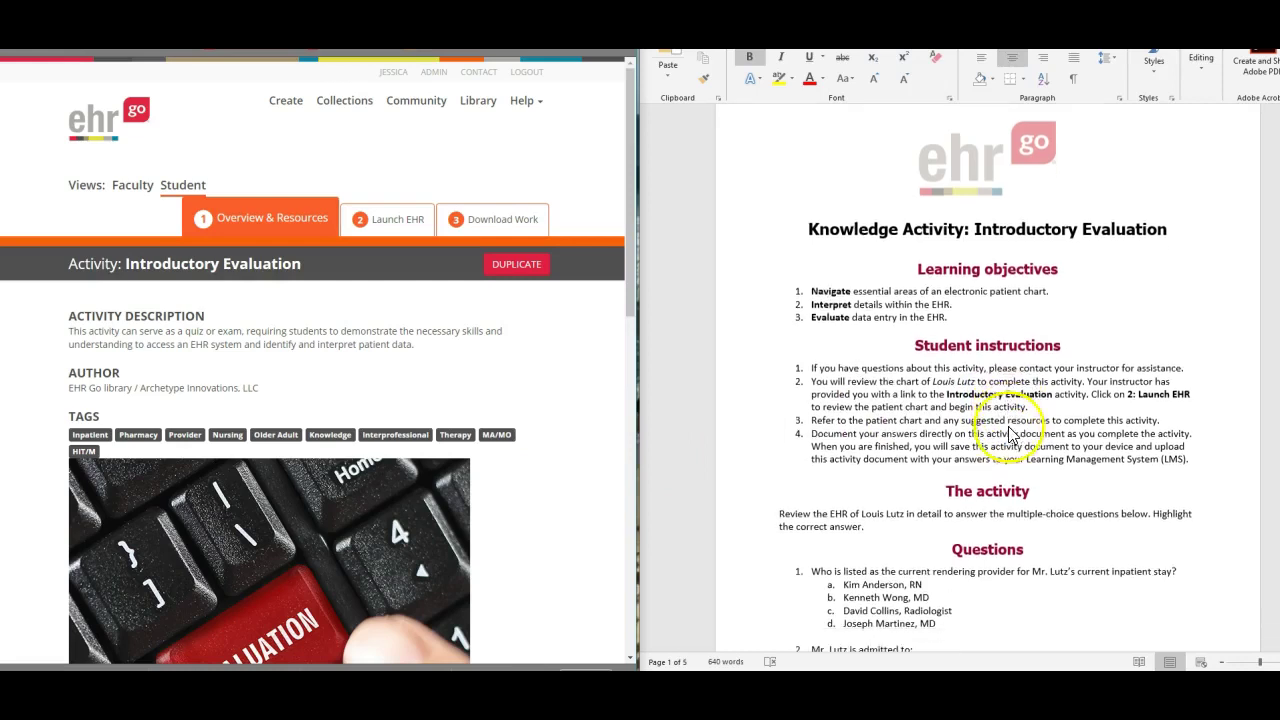
scroll(1005, 440, down, 3)
scroll(1010, 435, down, 2)
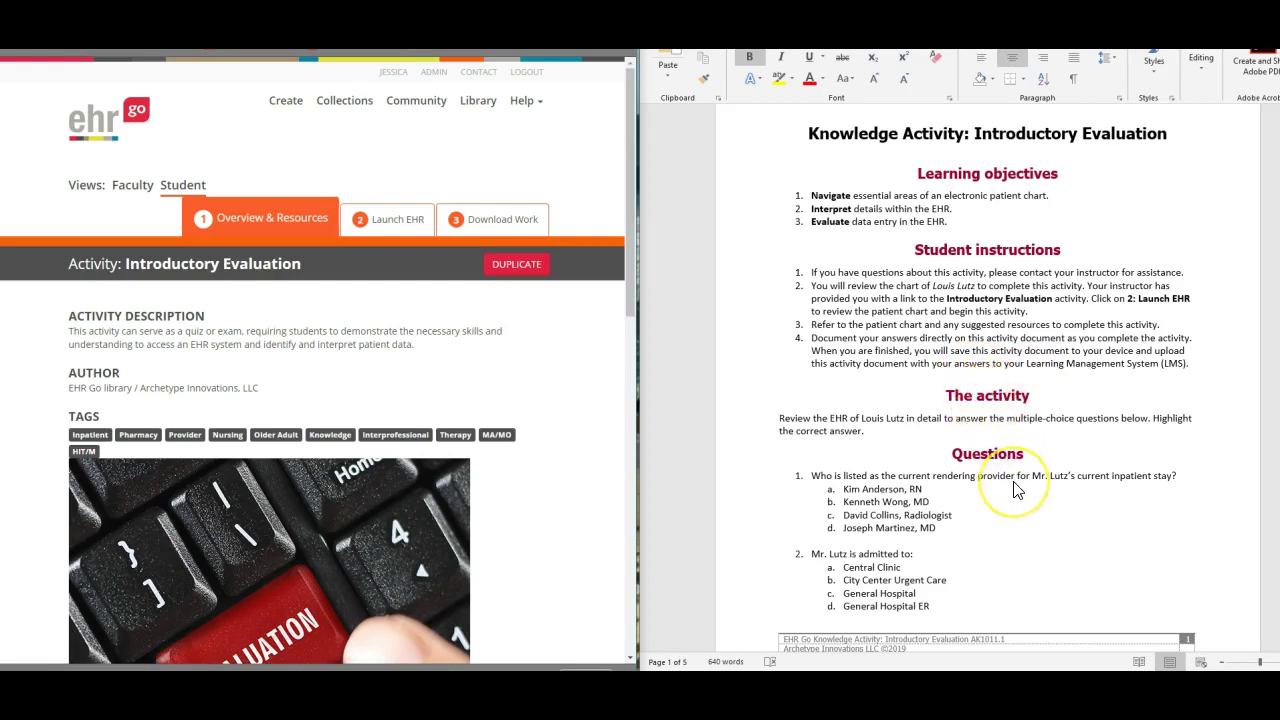
scroll(1015, 490, down, 2)
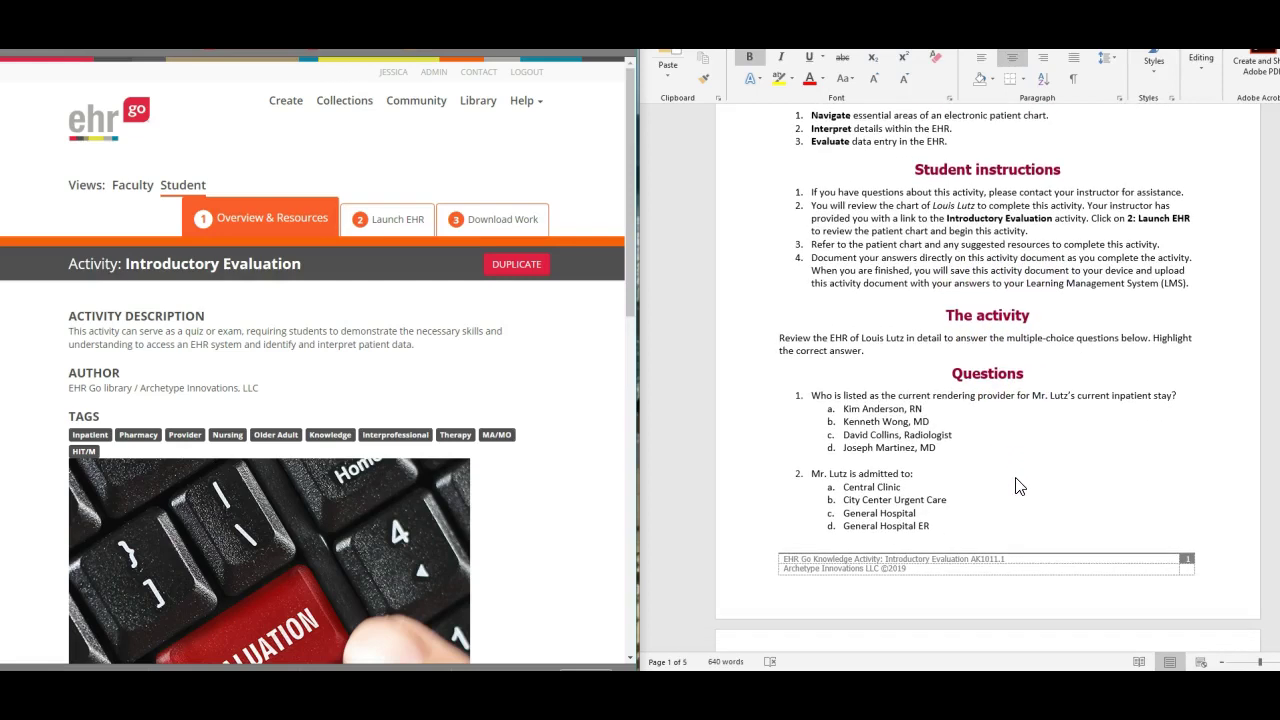
scroll(1015, 460, down, 1)
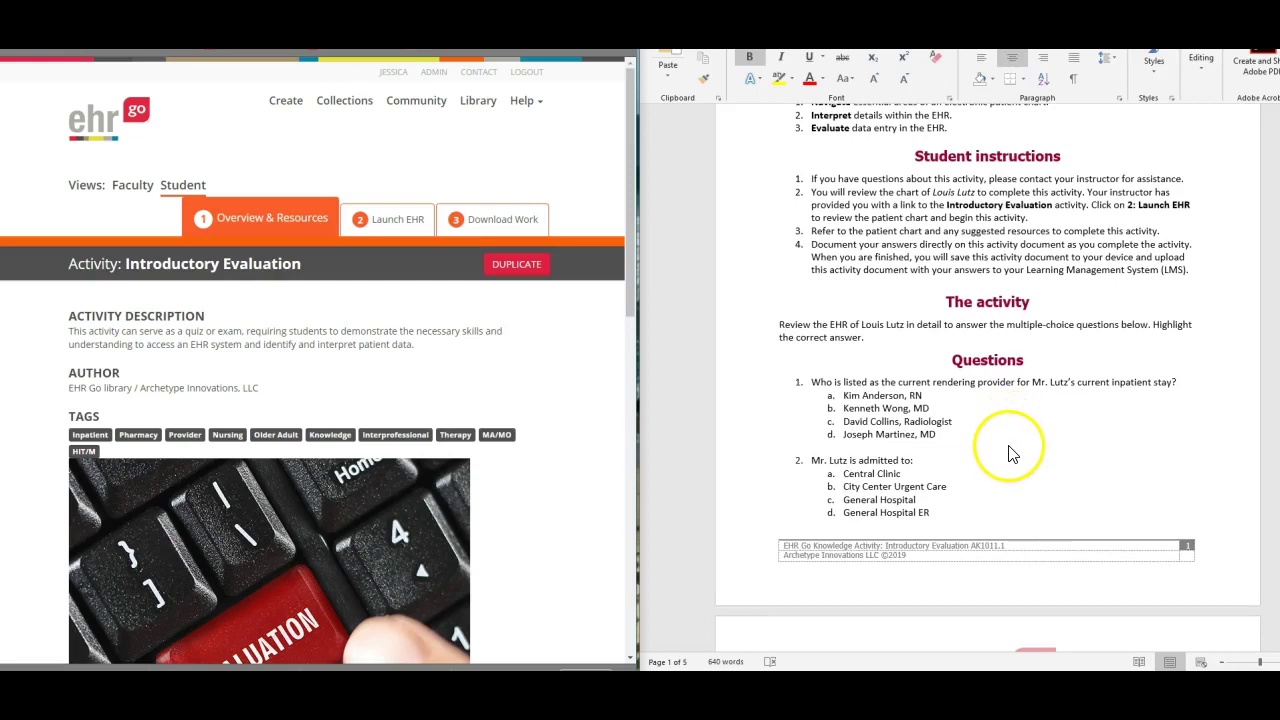
scroll(1010, 453, down, 1)
scroll(505, 240, down, 1)
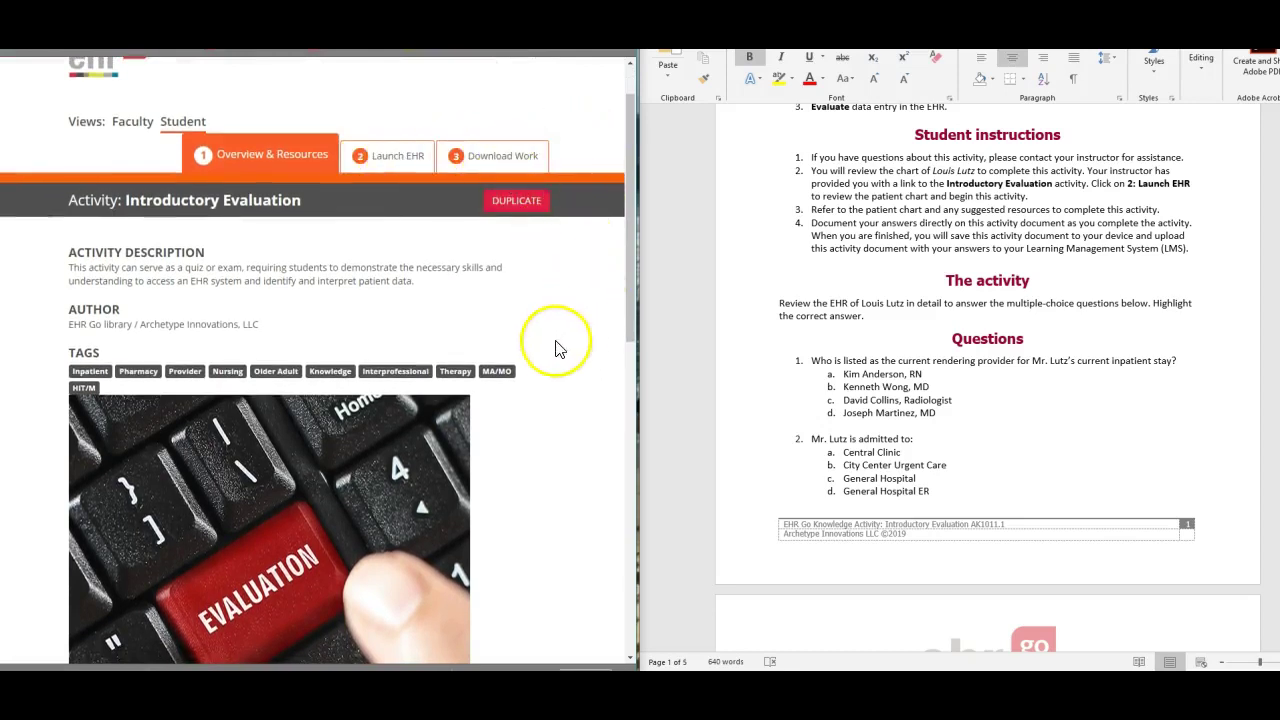
- Launch a new EHR session for the Introductory Evaluation activity
scroll(575, 408, down, 1)
scroll(575, 408, down, 2)
scroll(575, 406, up, 2)
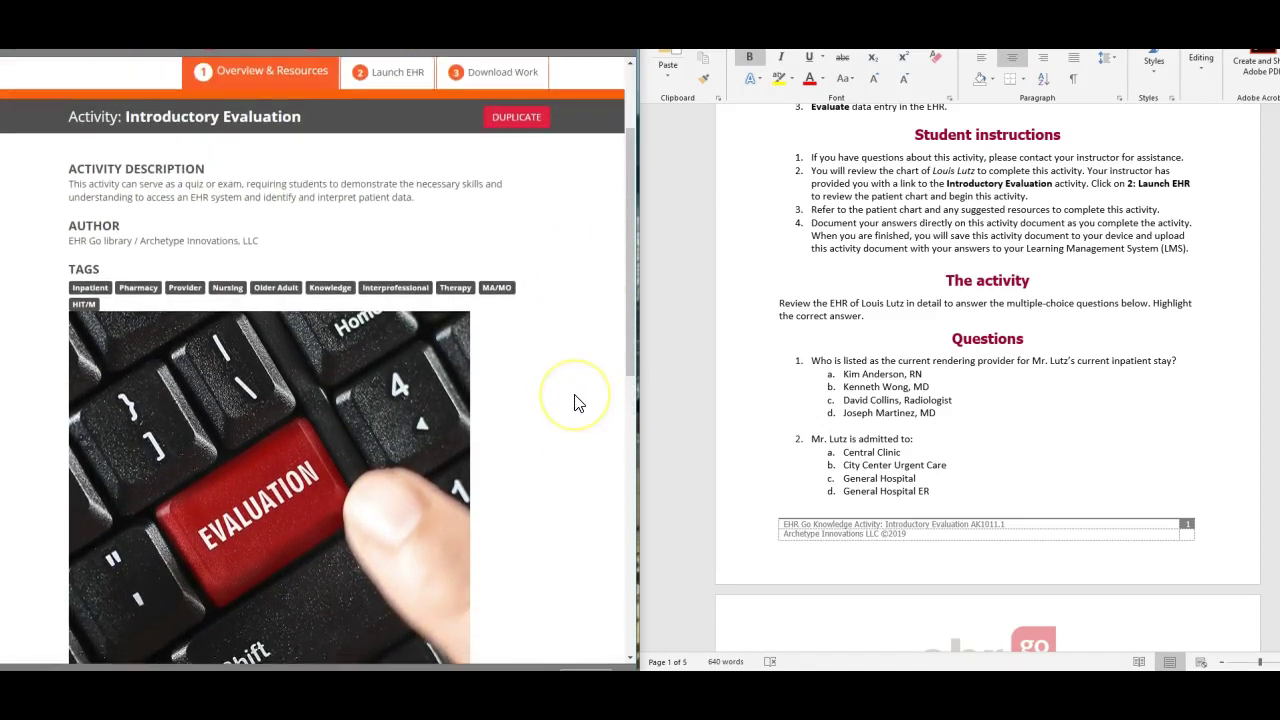
scroll(575, 403, down, 1)
scroll(566, 371, up, 3)
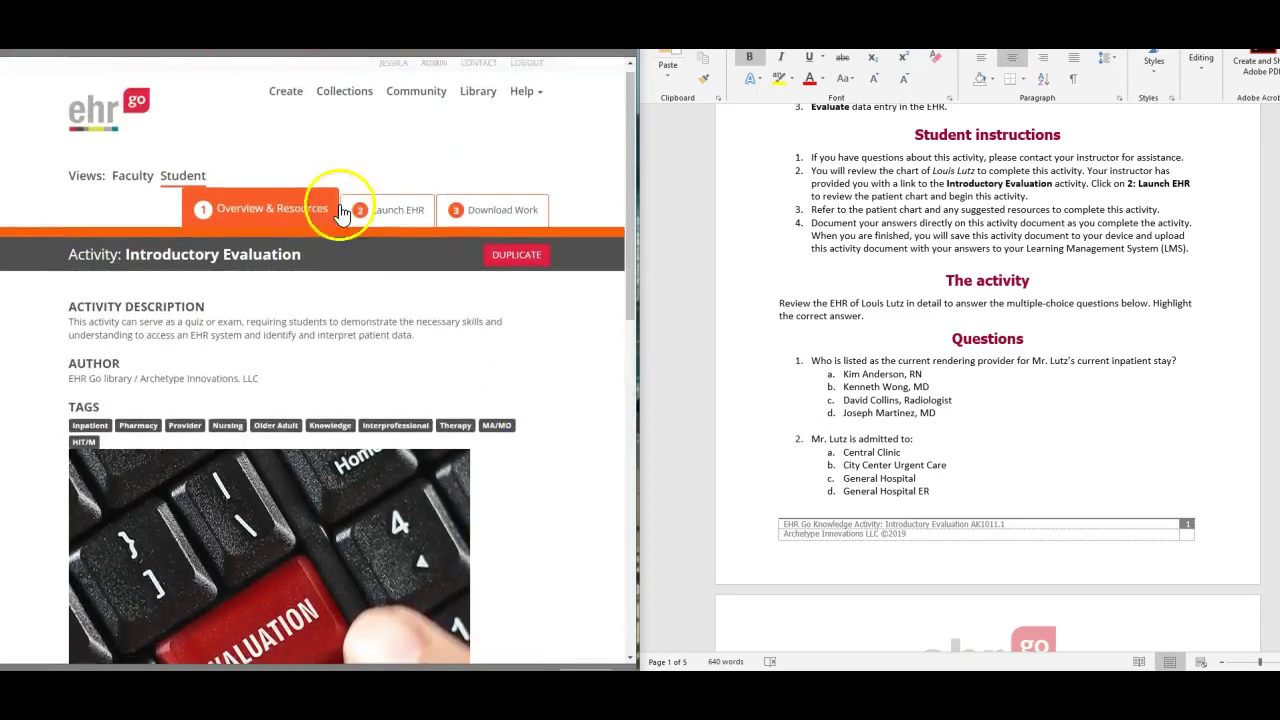
click(396, 236)
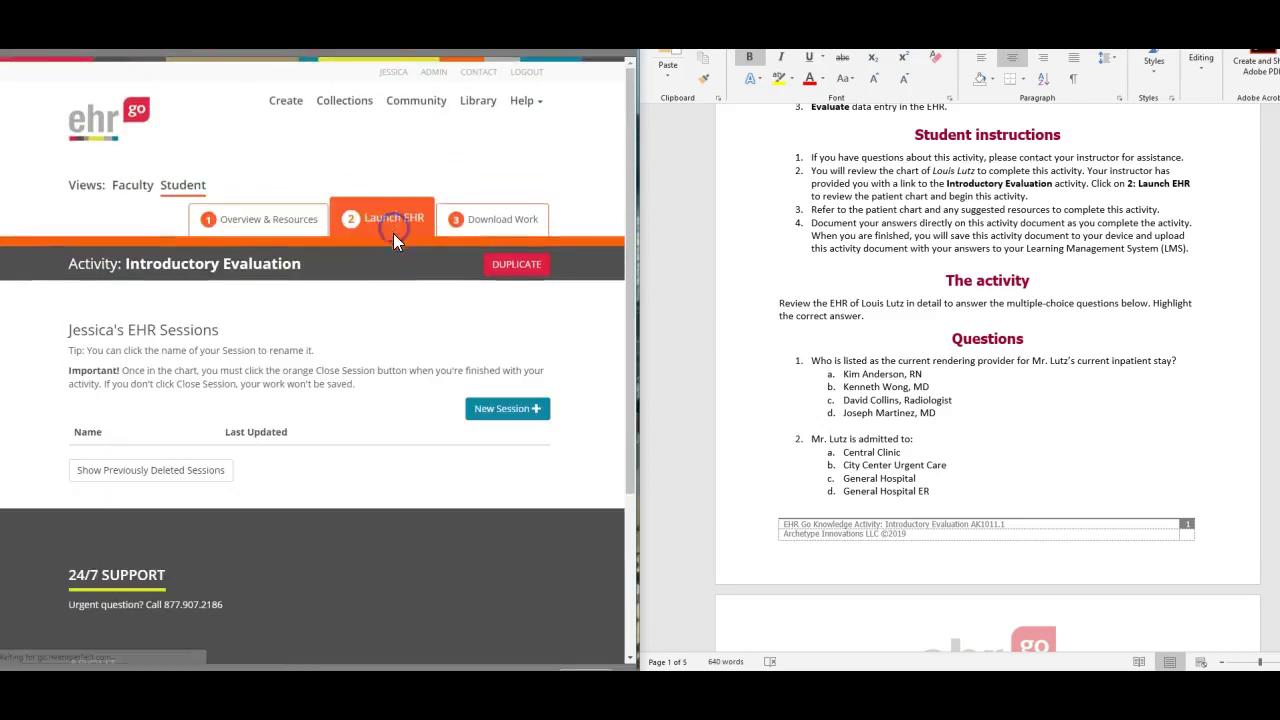
click(514, 414)
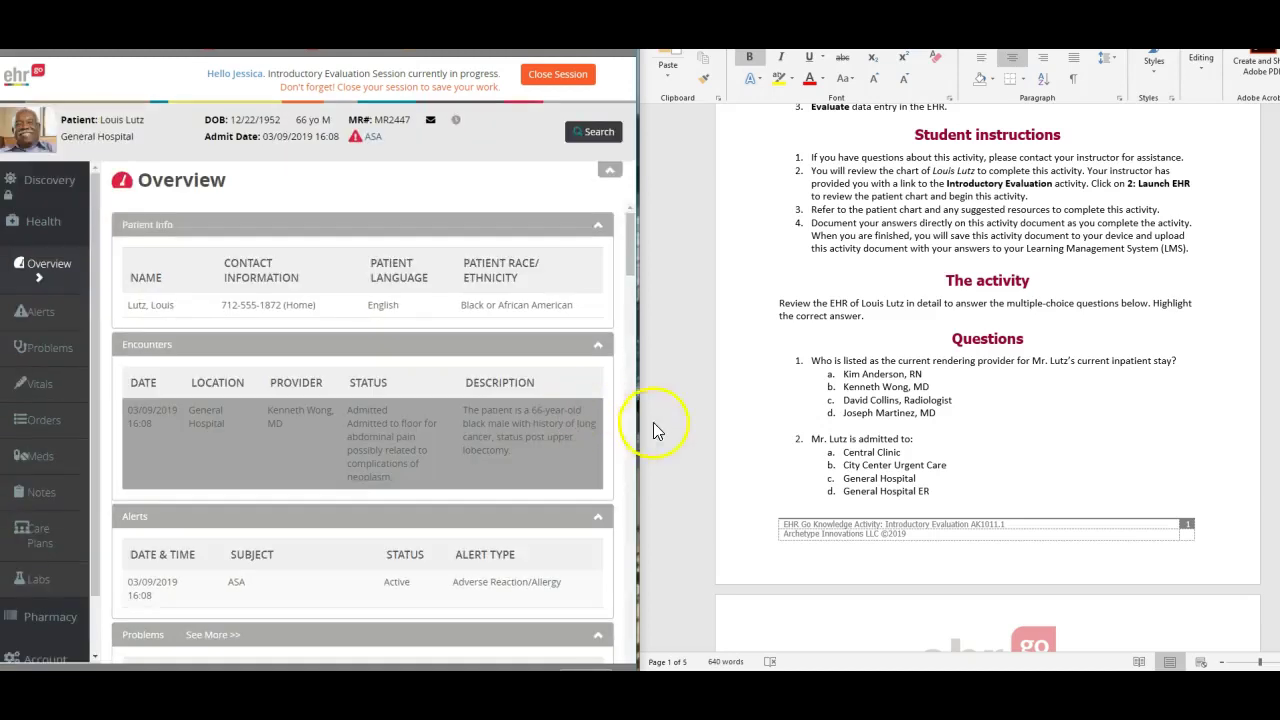
- Check the provider in the chart's Encounters section and highlight answer b under question 1 in yellow
click(817, 373)
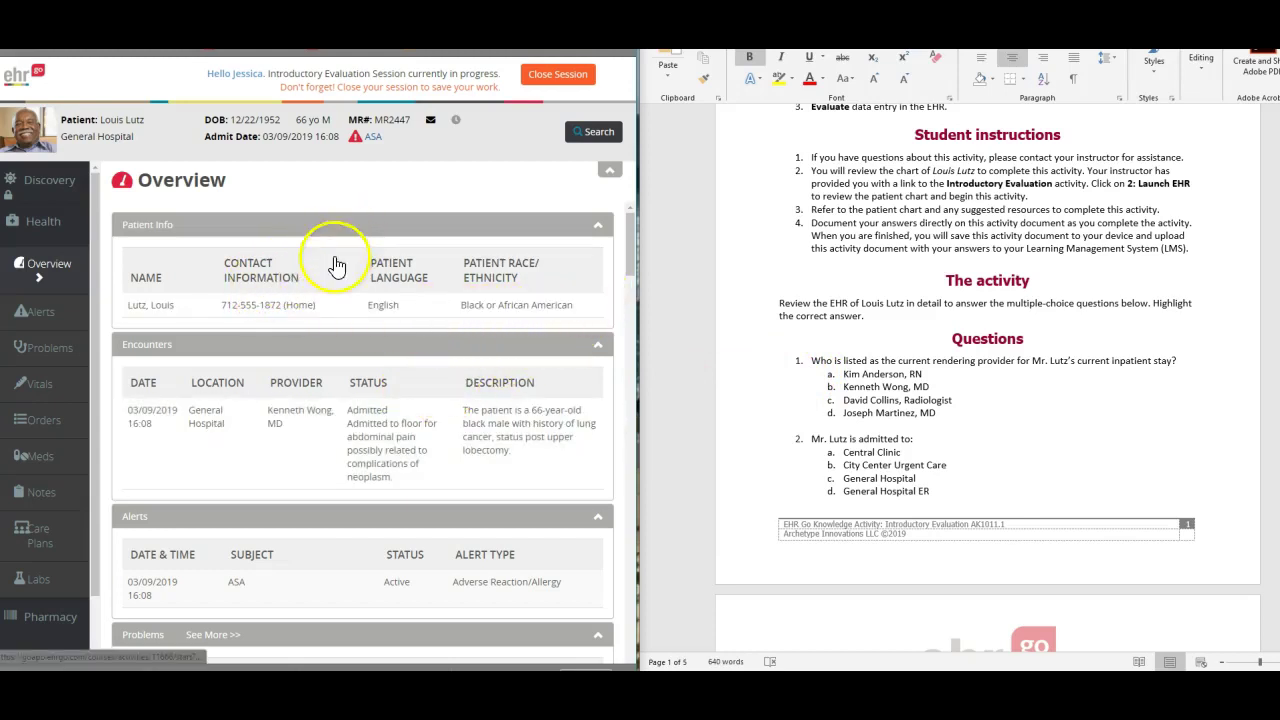
click(70, 270)
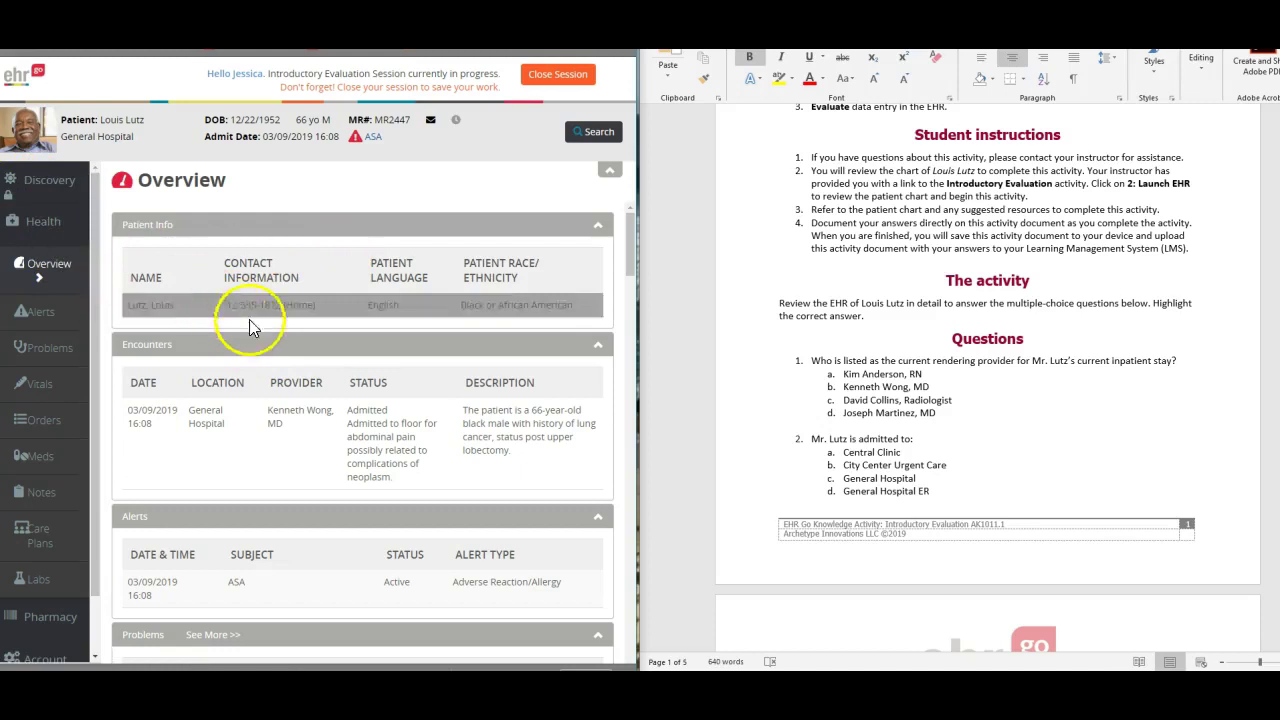
scroll(276, 354, down, 1)
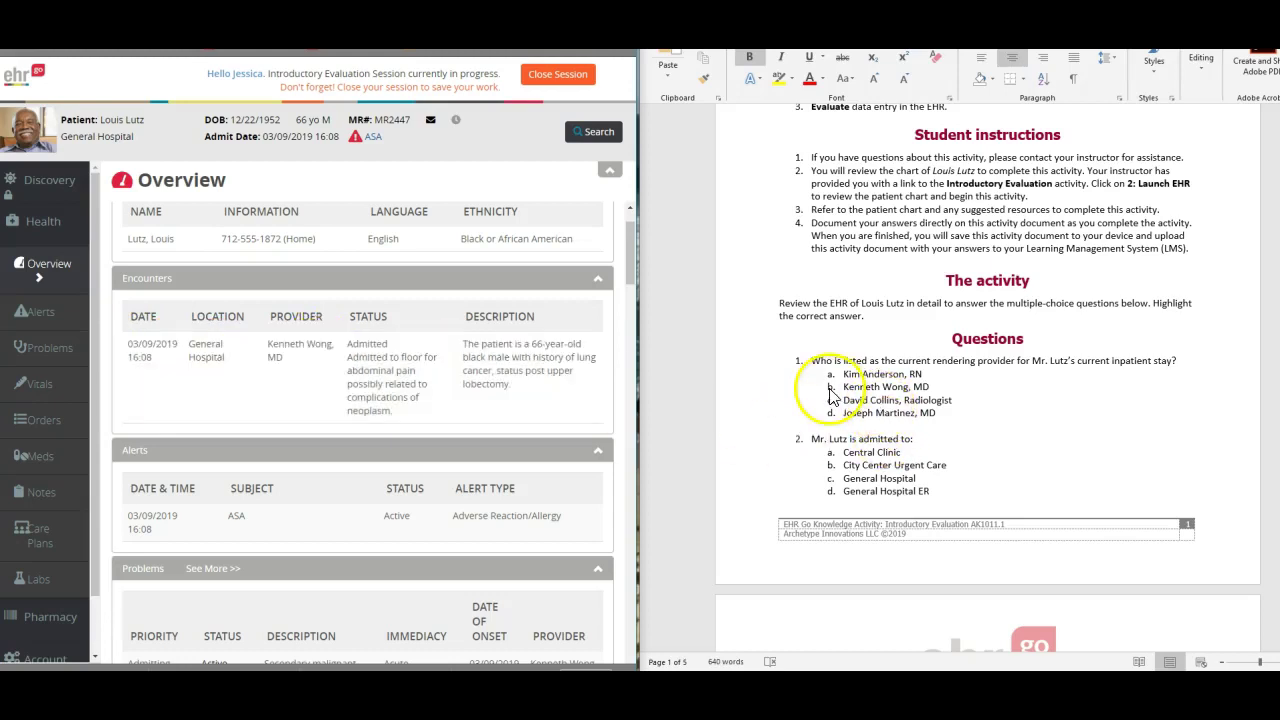
click(790, 90)
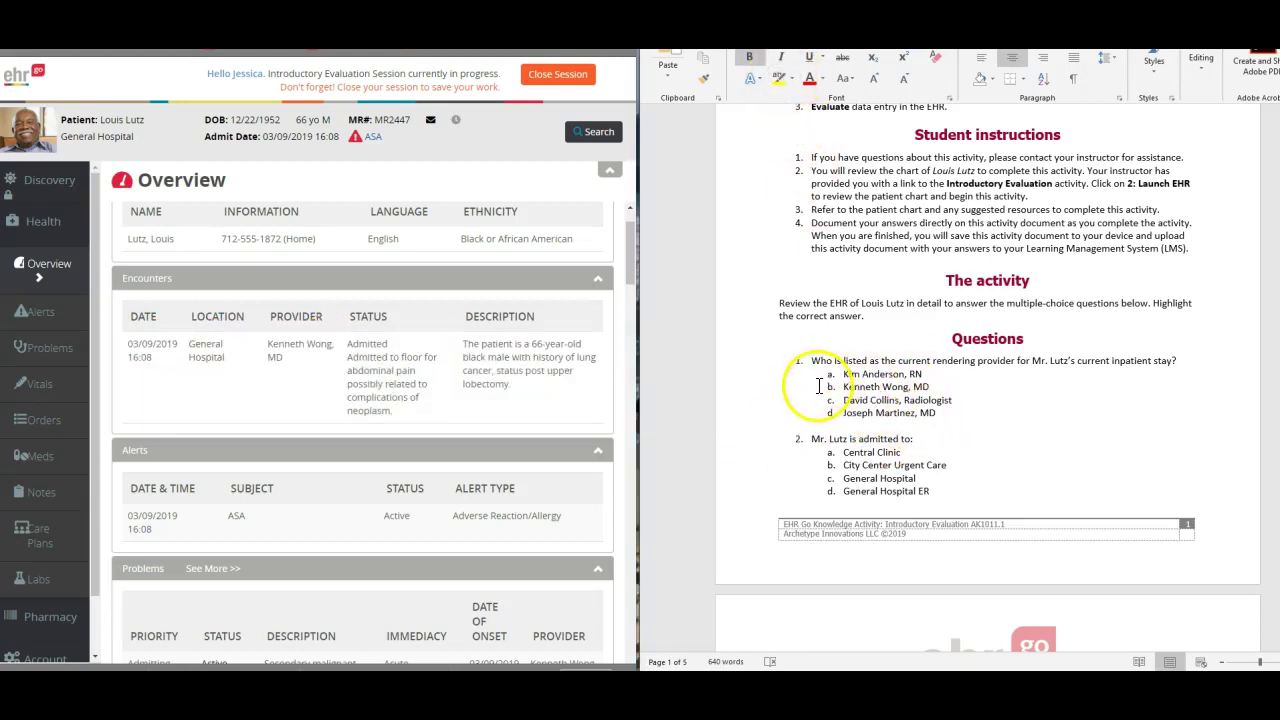
drag(943, 392, 940, 390)
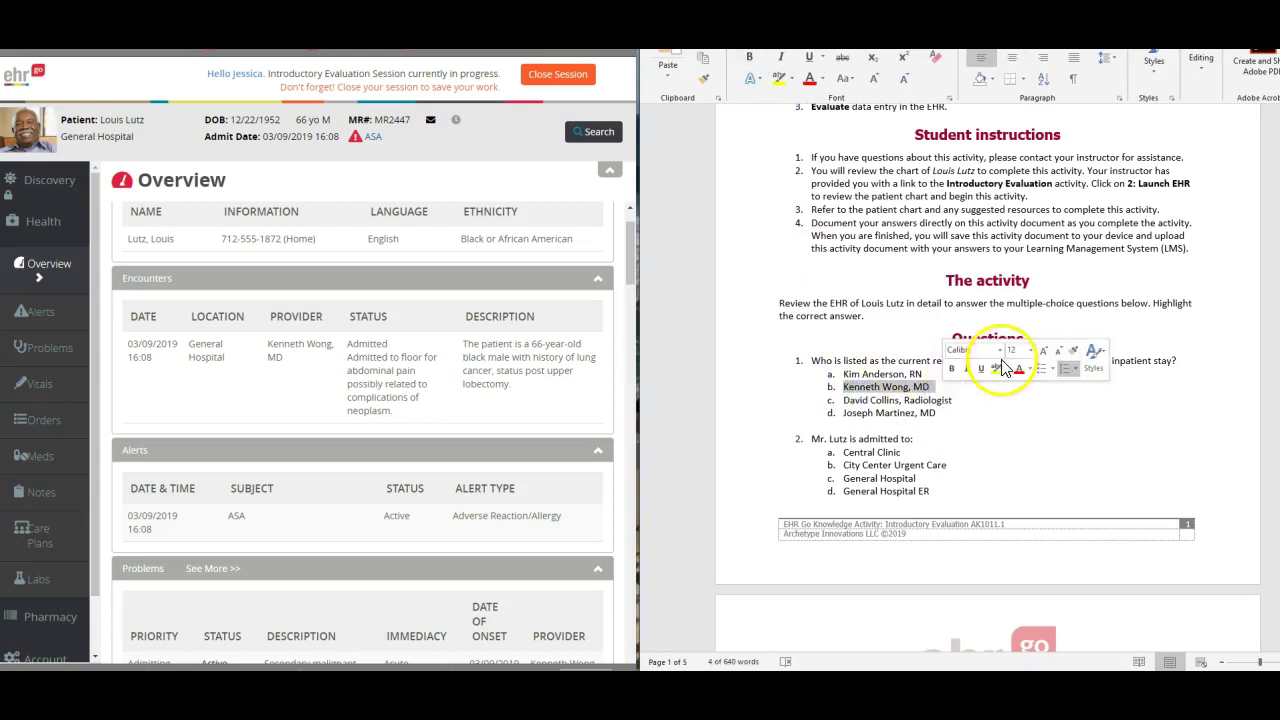
click(1014, 438)
- Check the admission location in the Encounters section and highlight answer c, General Hospital, under question 2 in yellow
scroll(1014, 491, down, 2)
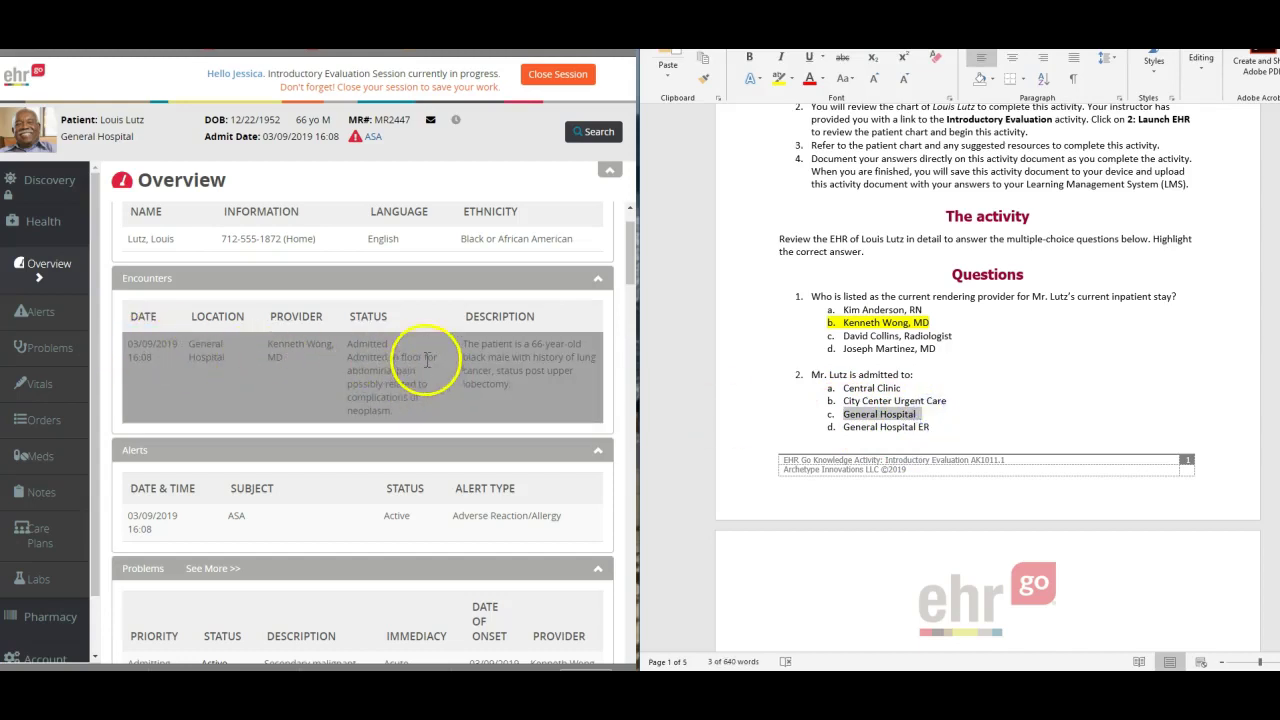
click(366, 370)
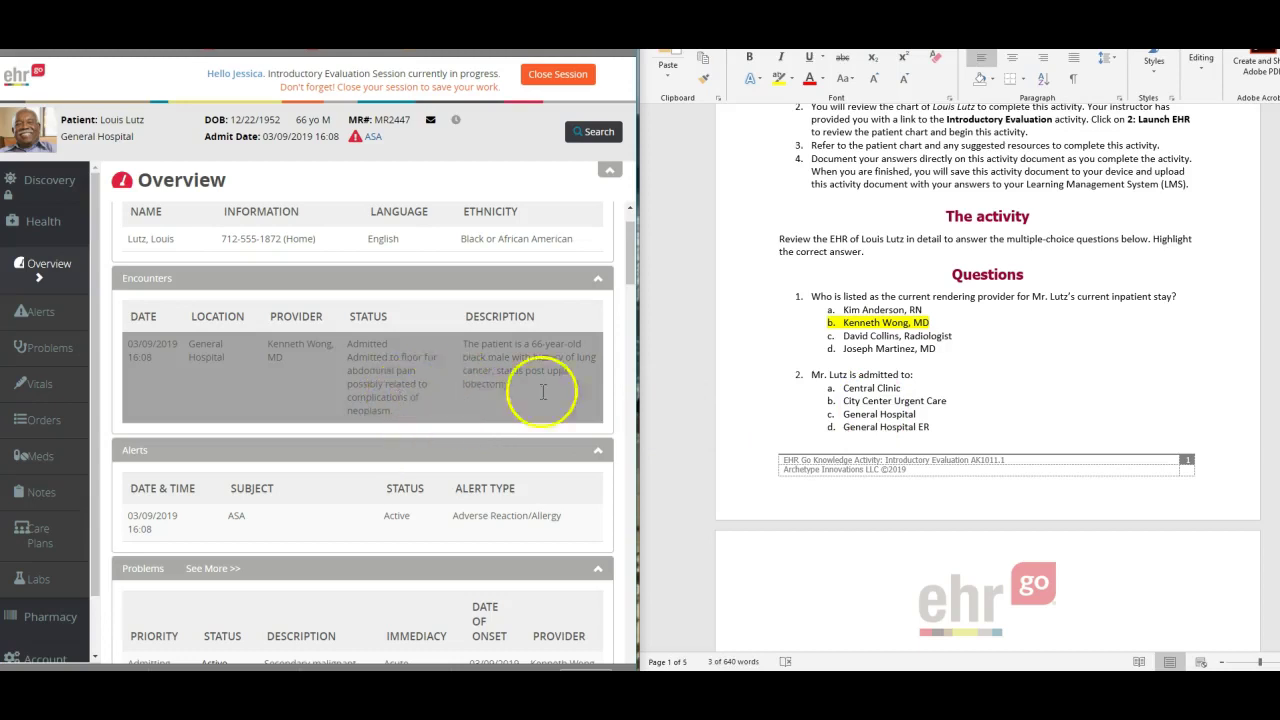
drag(843, 419, 882, 415)
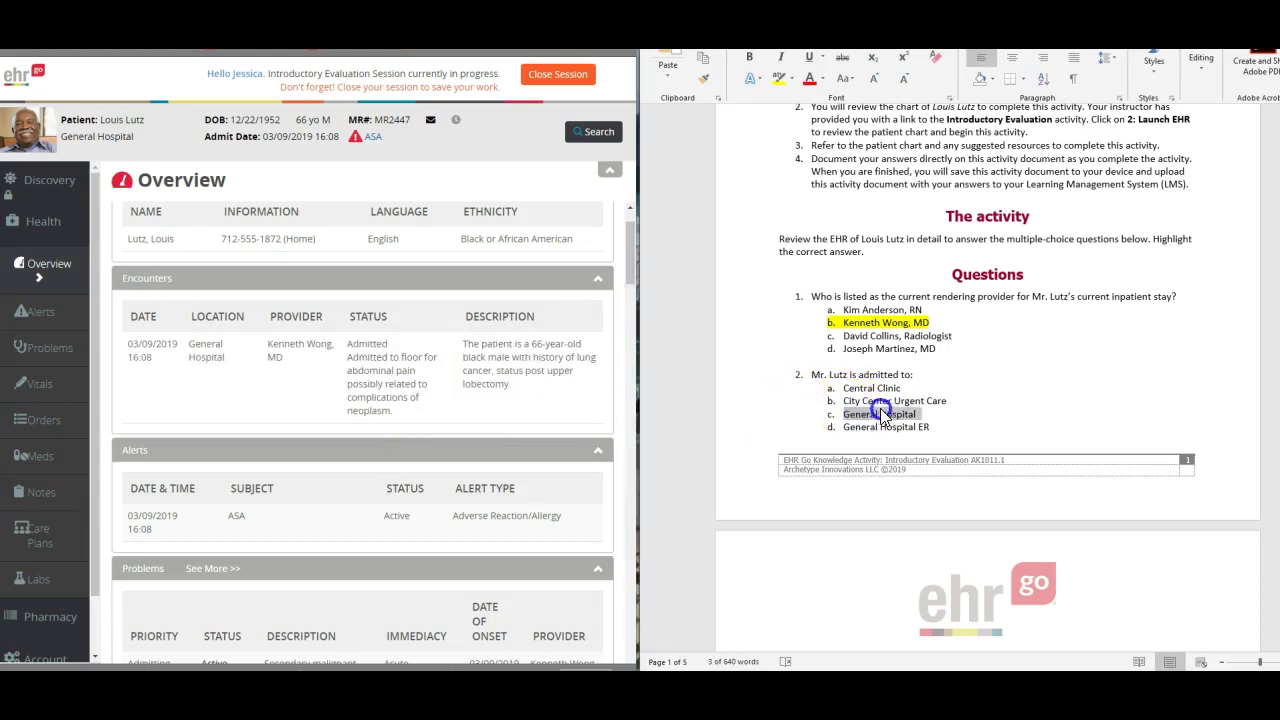
click(779, 78)
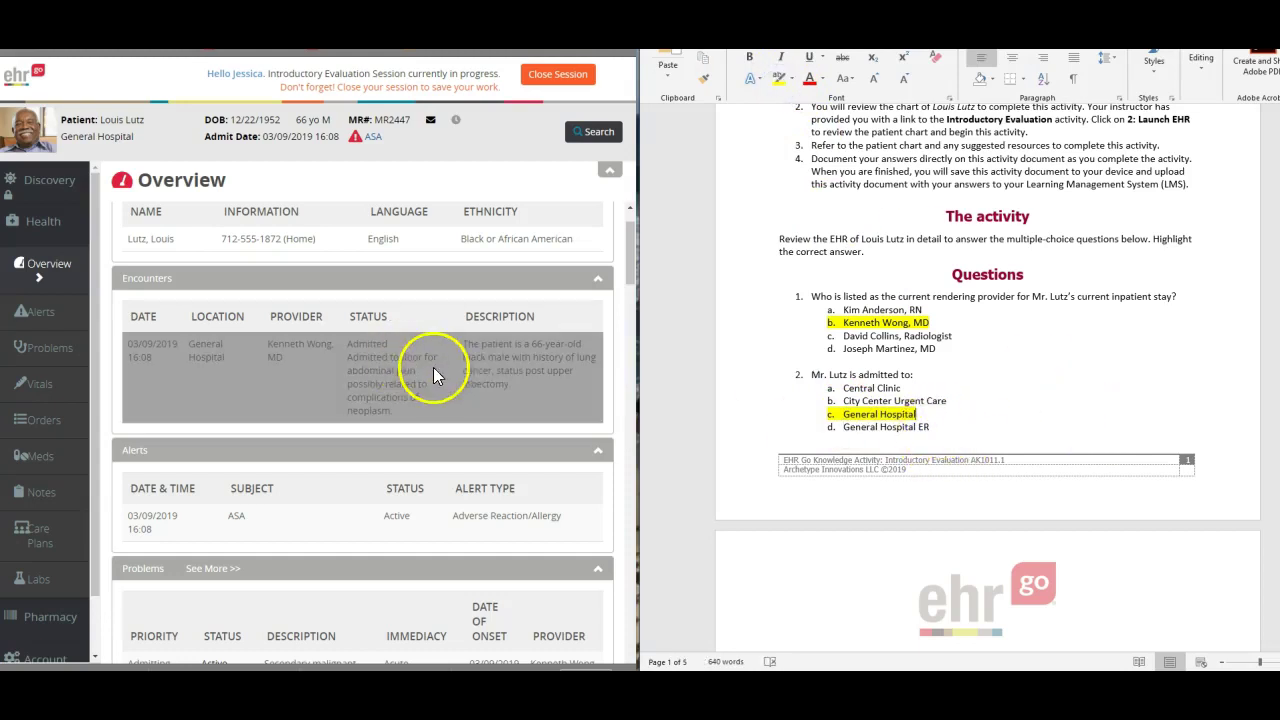
- Examine the details of the General Hospital encounter and return to the chart overview
click(140, 345)
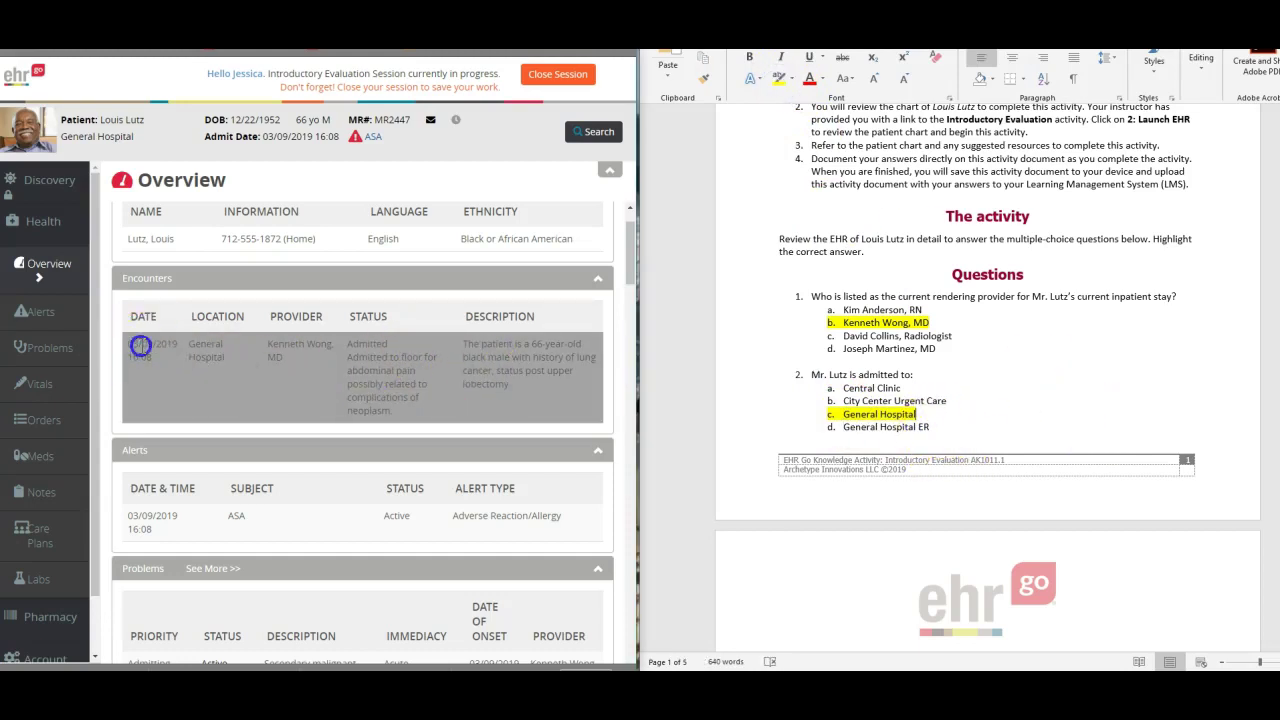
click(151, 280)
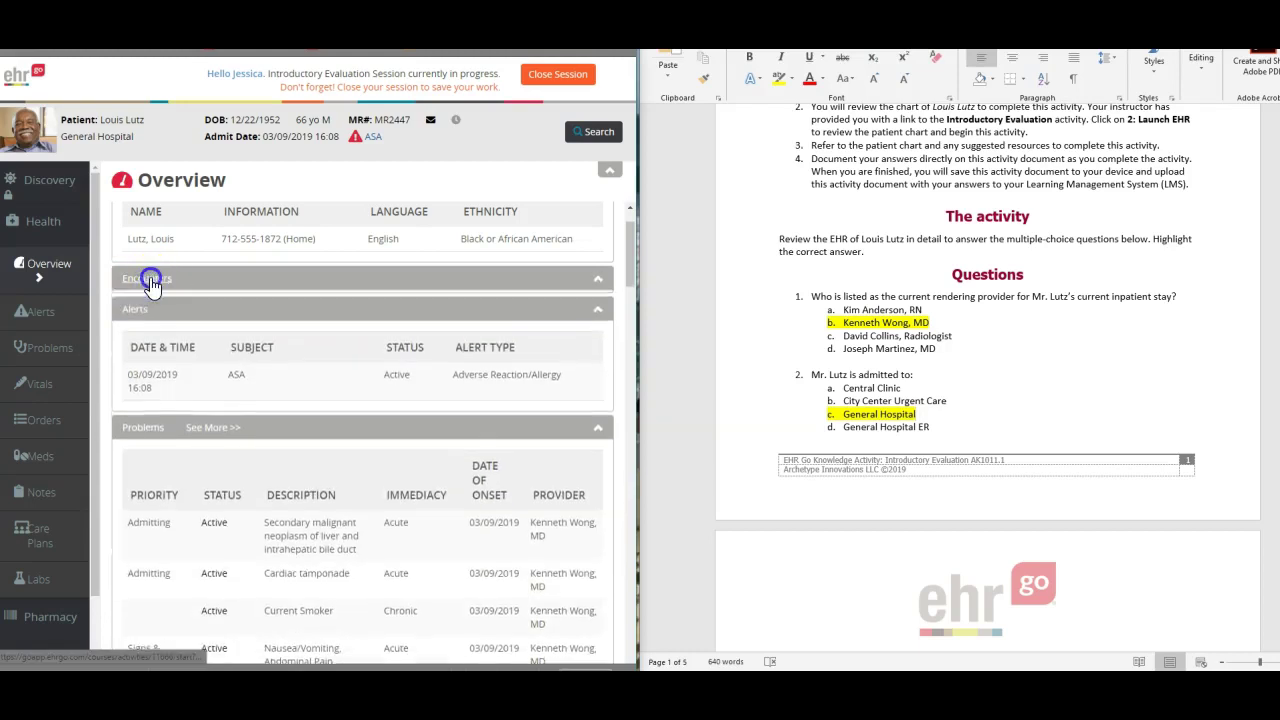
click(422, 283)
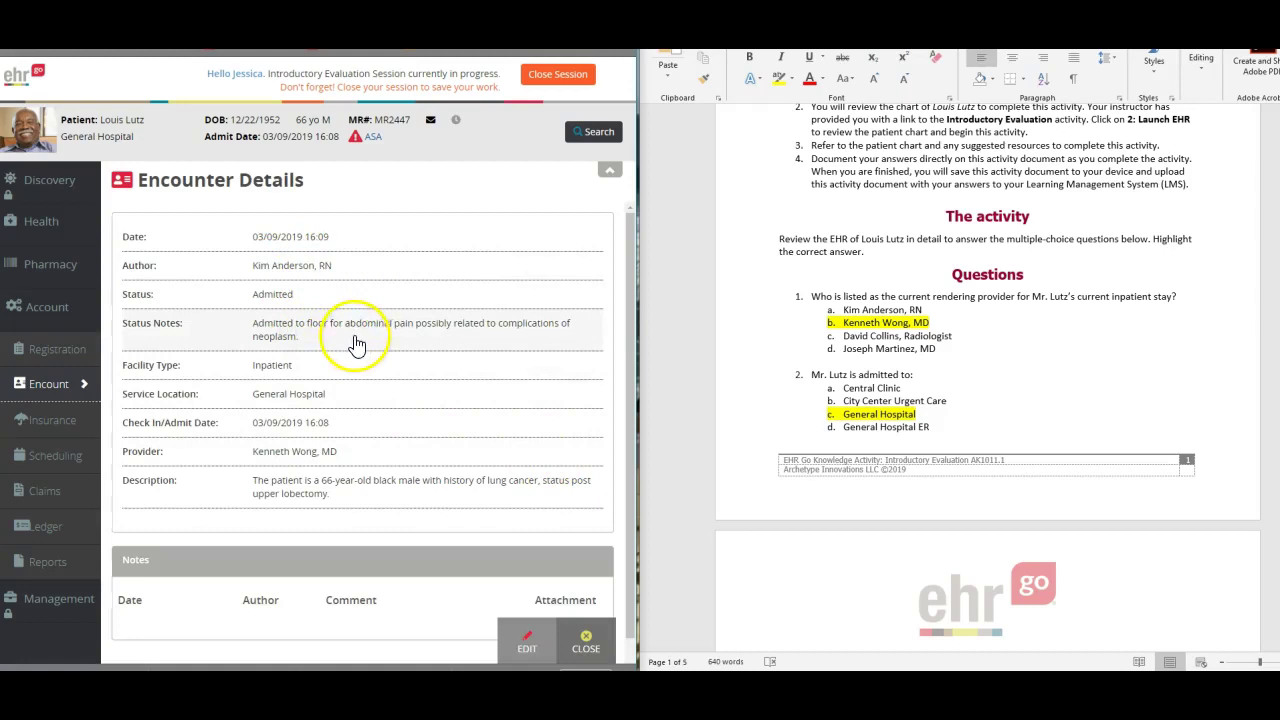
scroll(380, 420, down, 1)
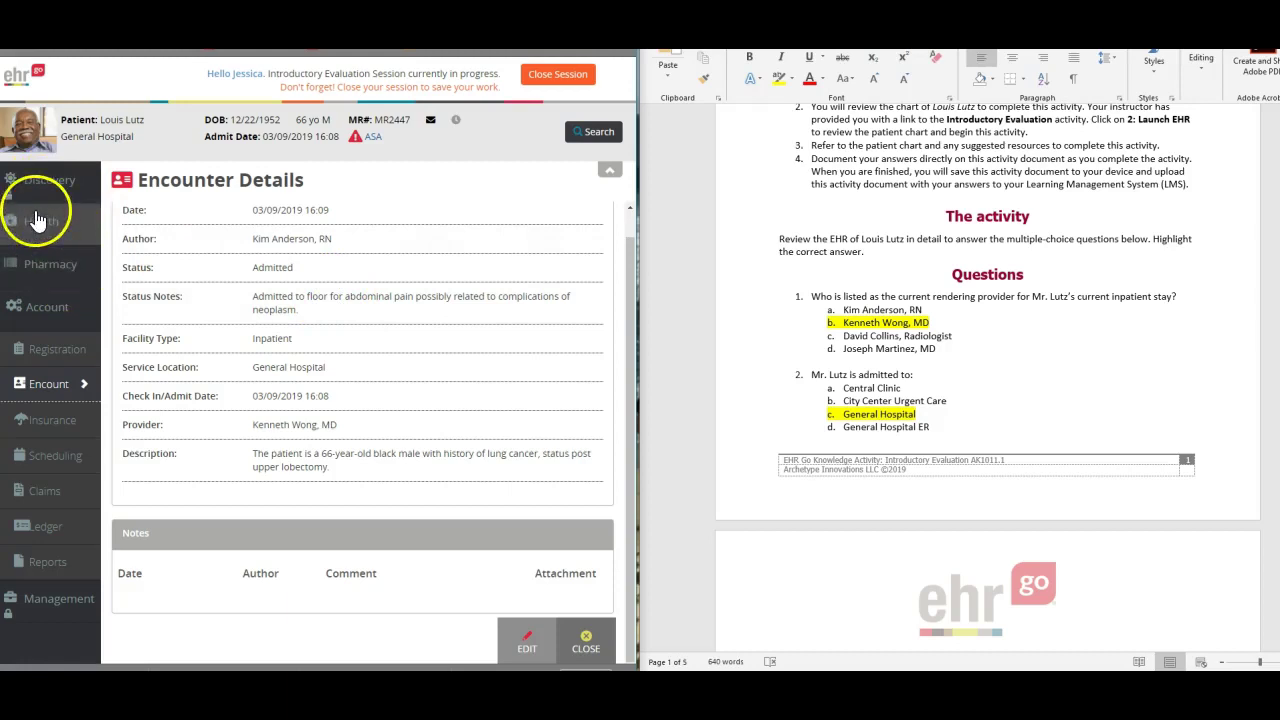
click(38, 228)
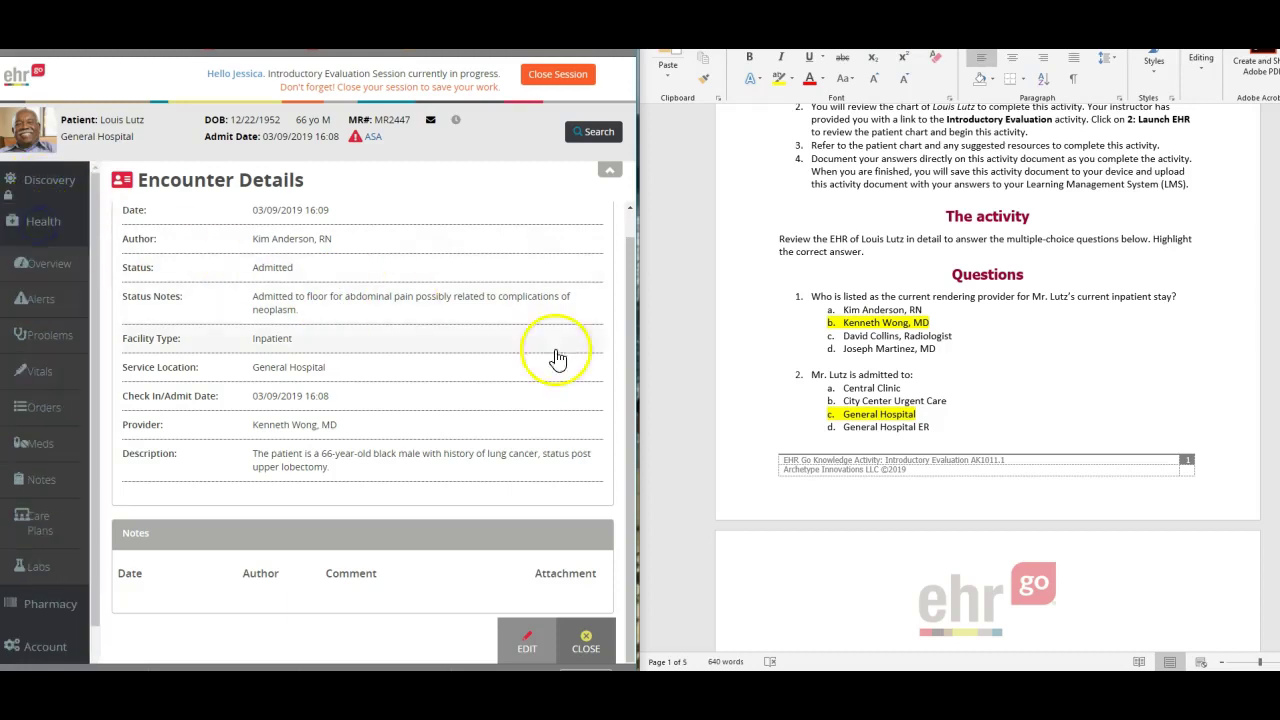
click(42, 265)
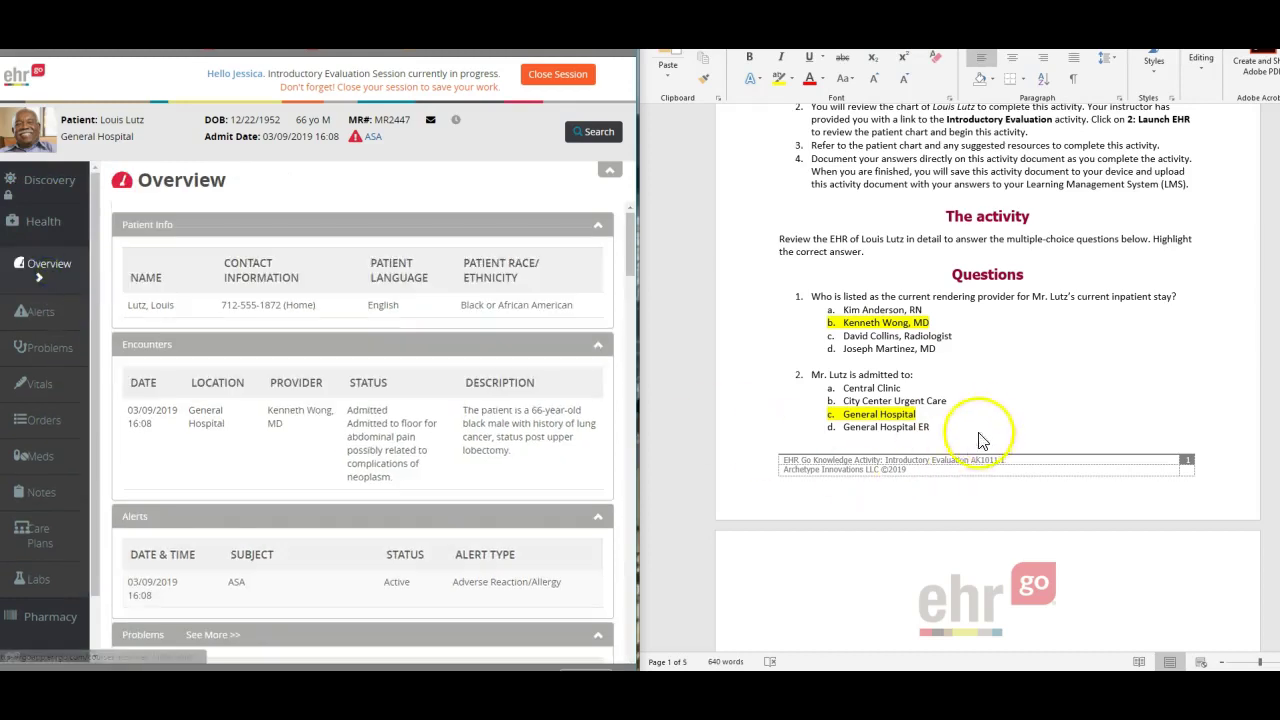
- Look up the emergency contact in the patient's registration details for question 3
scroll(977, 437, down, 8)
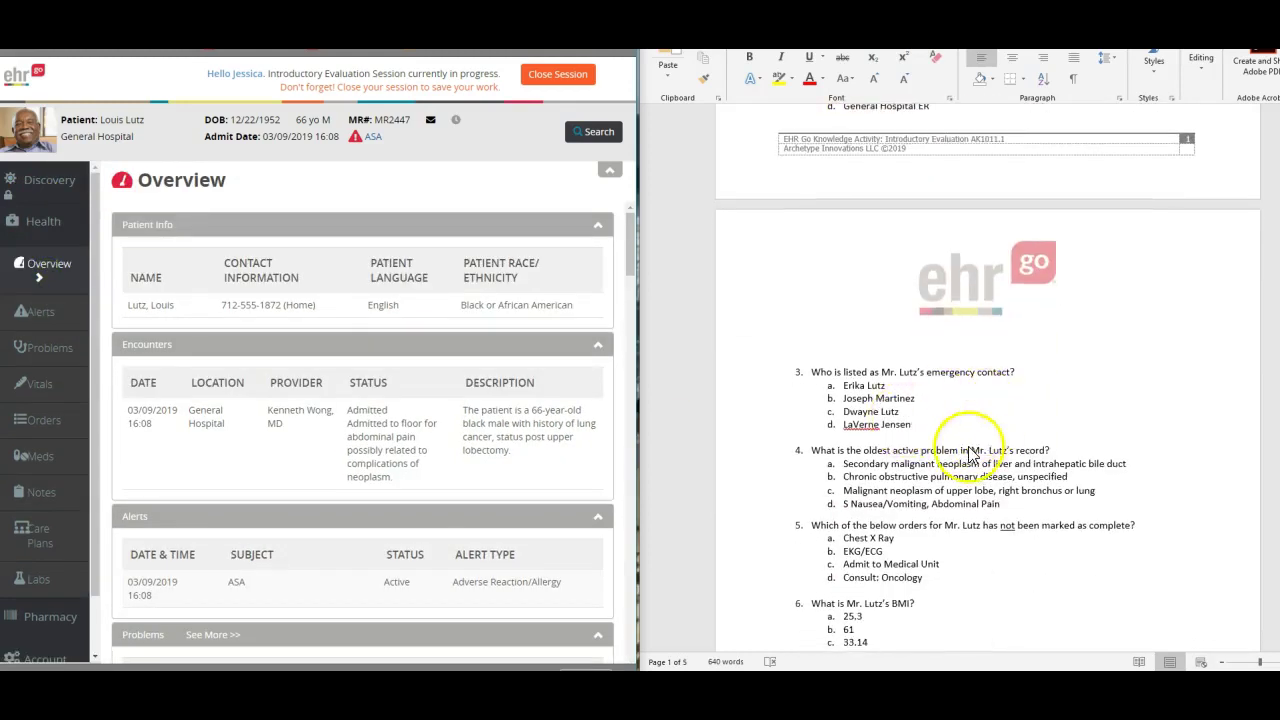
scroll(960, 435, down, 5)
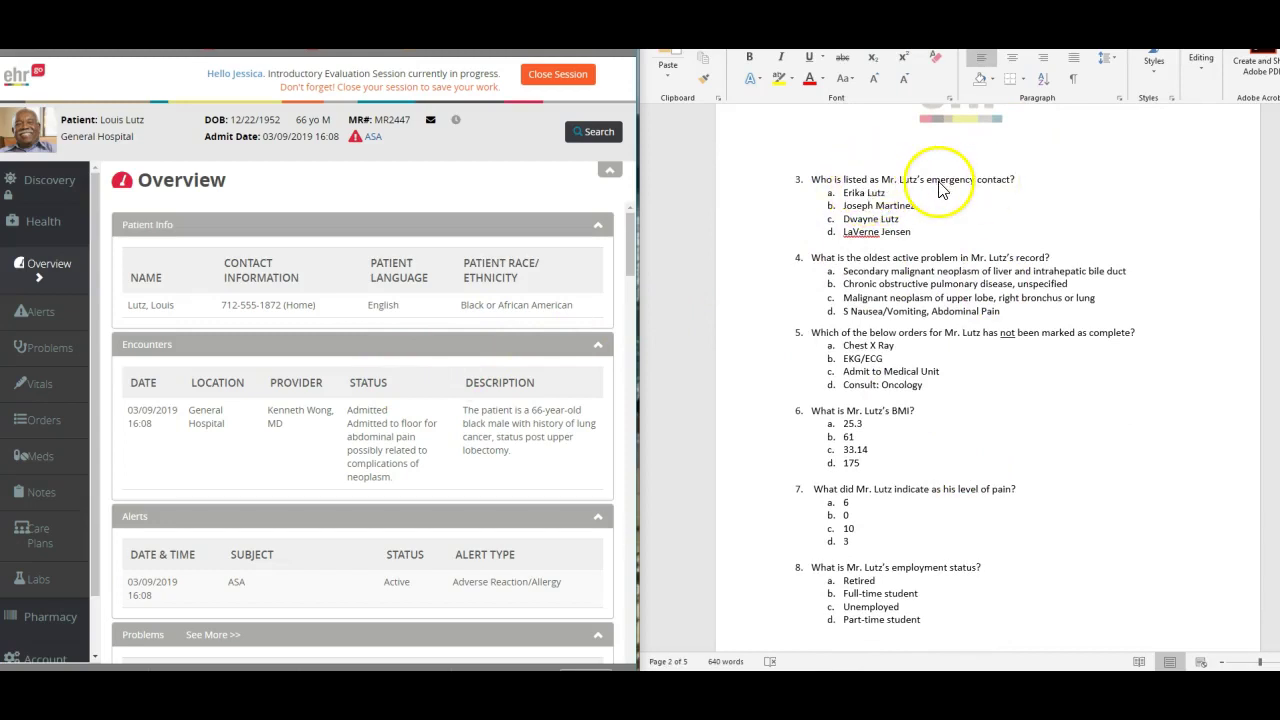
scroll(86, 586, down, 2)
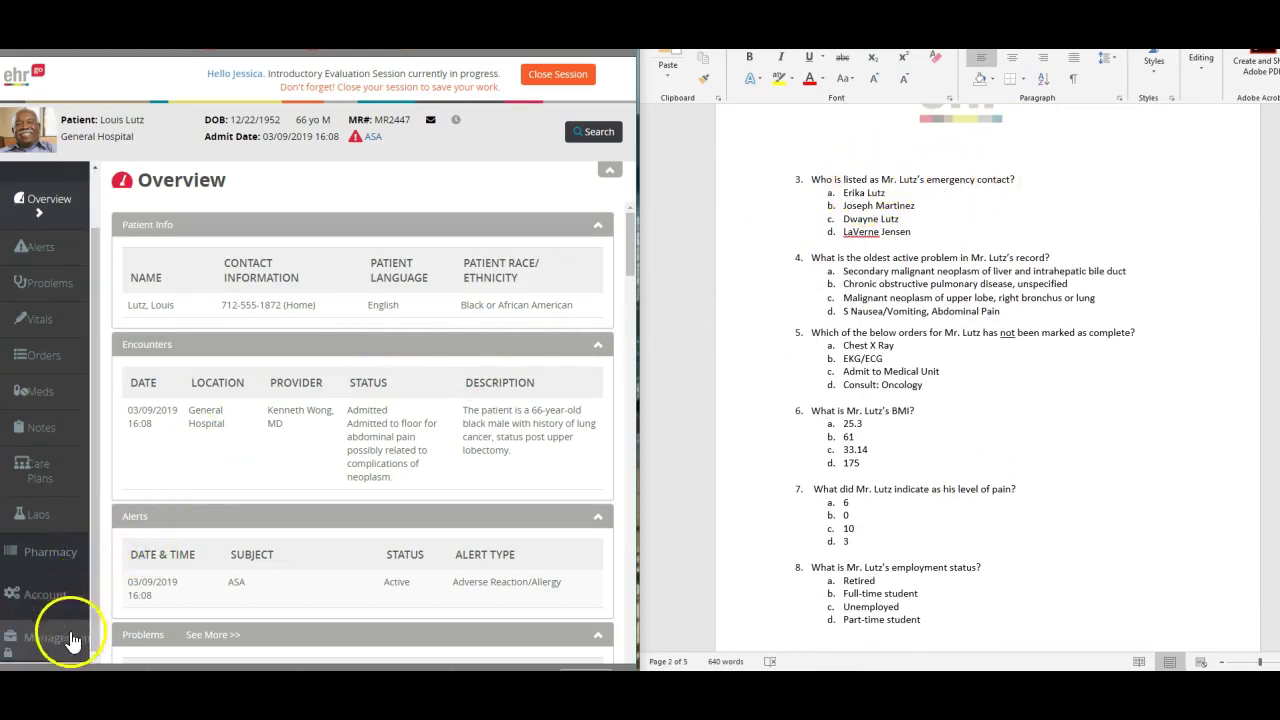
click(60, 637)
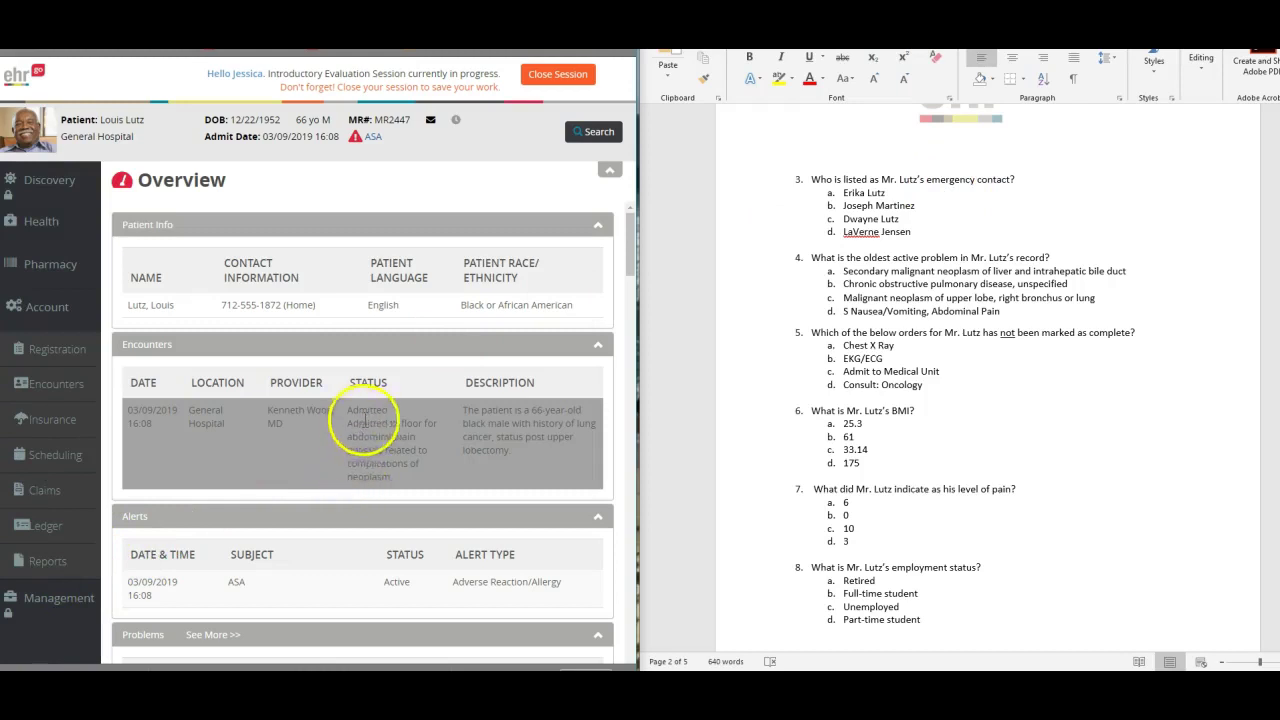
scroll(357, 386, down, 5)
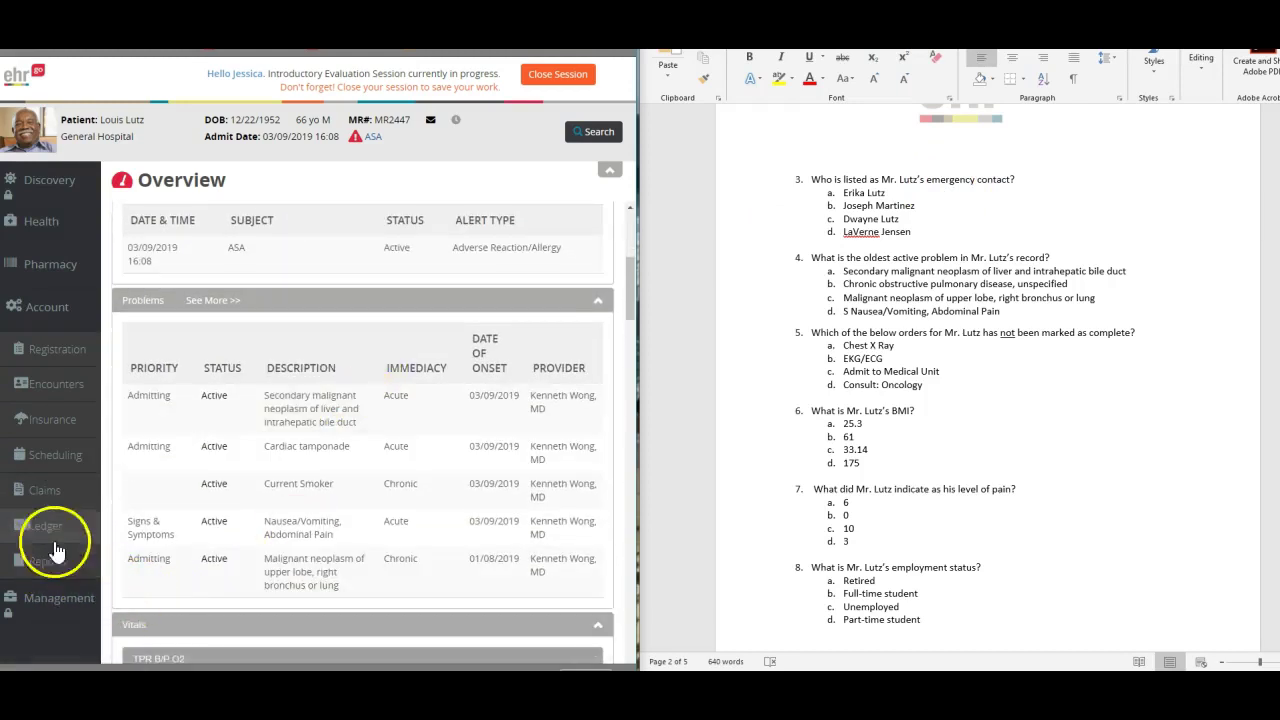
click(60, 352)
scroll(444, 467, down, 6)
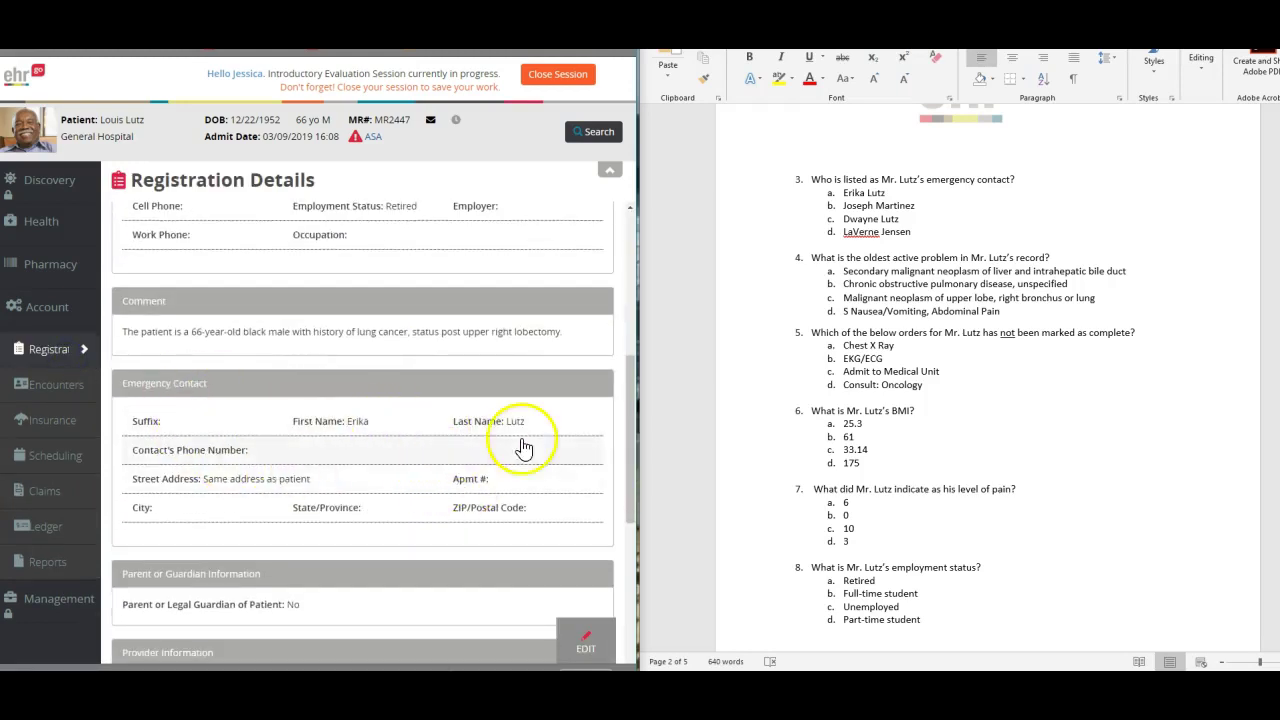
- Examine the patient's problem list with its onset dates and return to the chart overview
scroll(390, 487, up, 6)
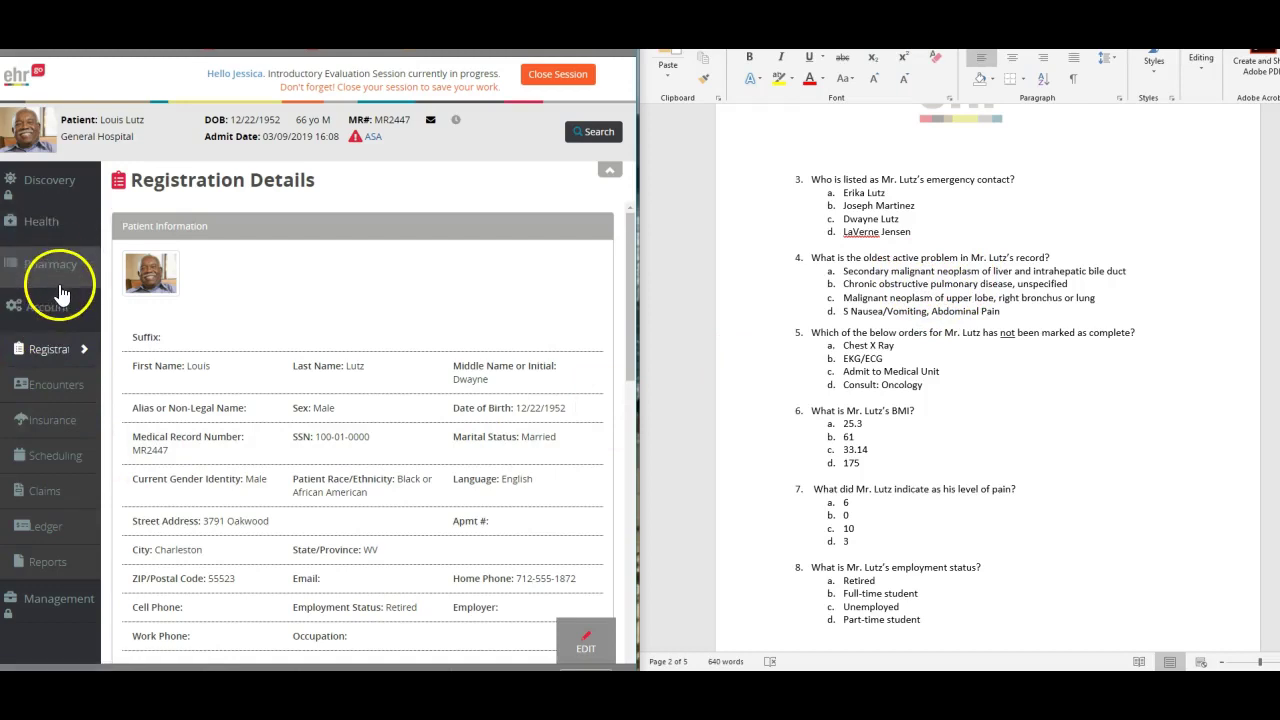
click(52, 230)
click(48, 340)
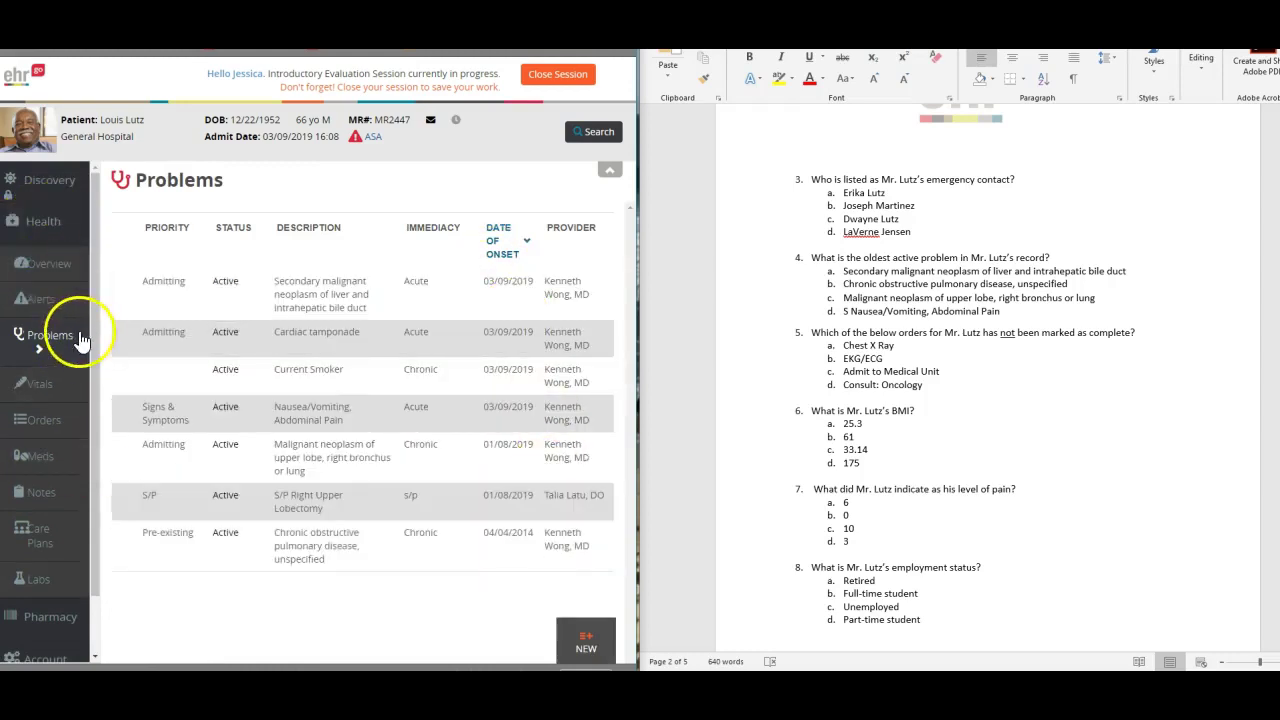
click(45, 266)
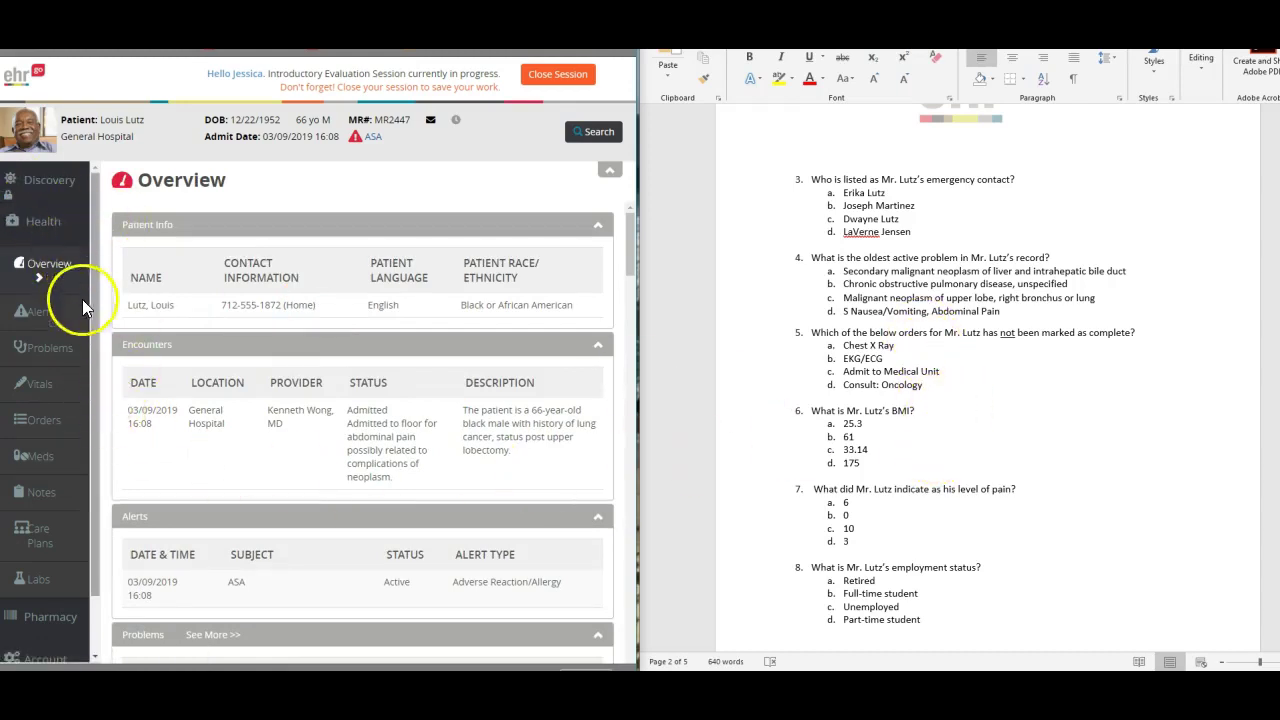
- Read on through the activity questions up to question 15 and look over the chart's Notes and Care Plans lists
scroll(975, 510, down, 9)
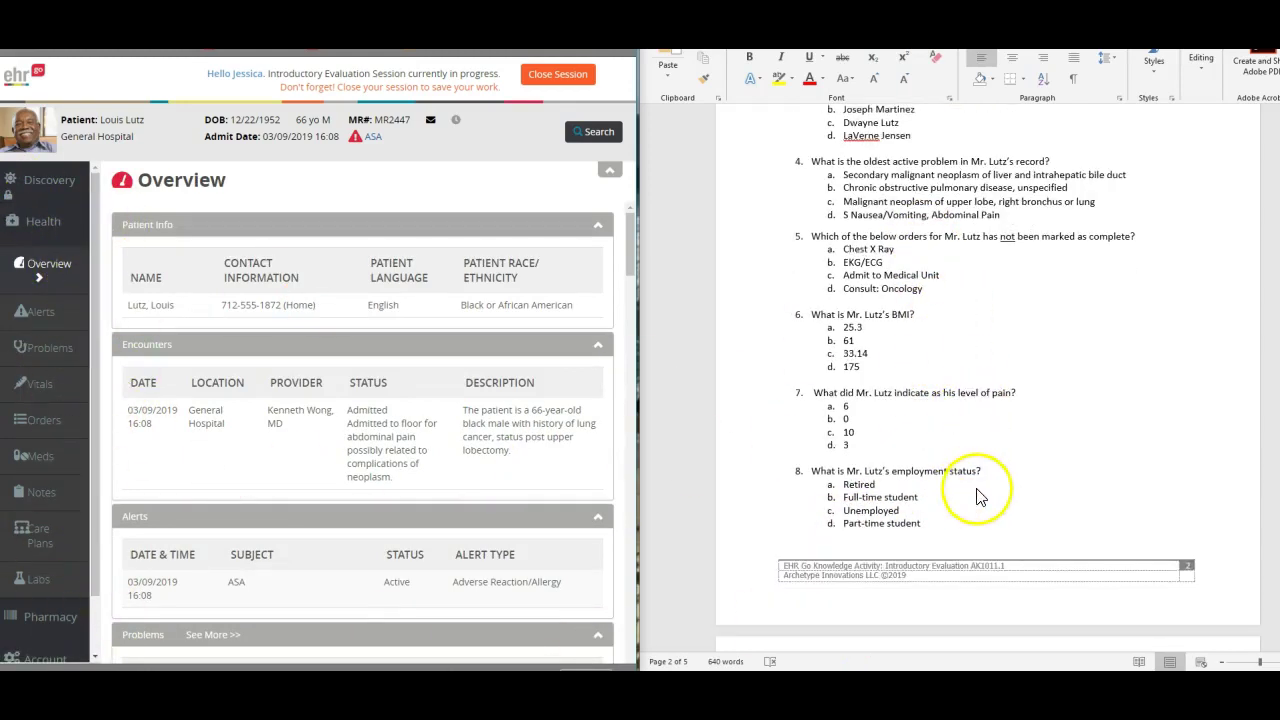
scroll(985, 518, down, 6)
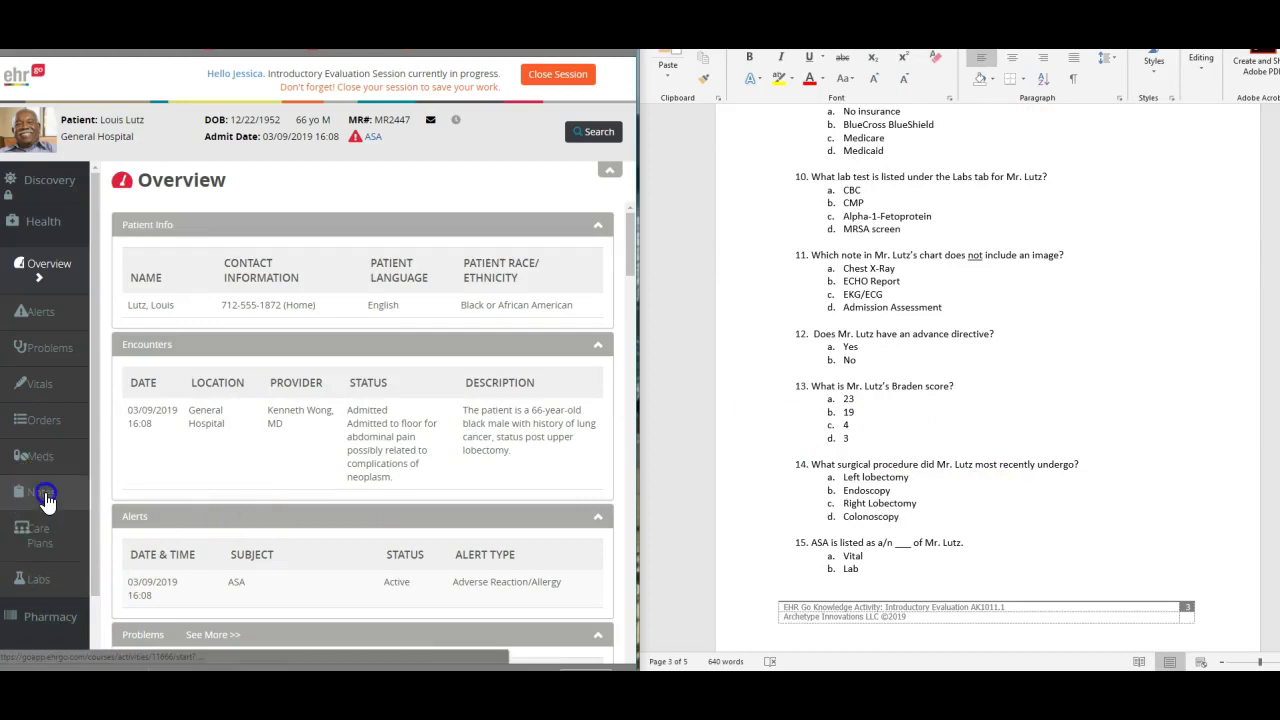
click(48, 491)
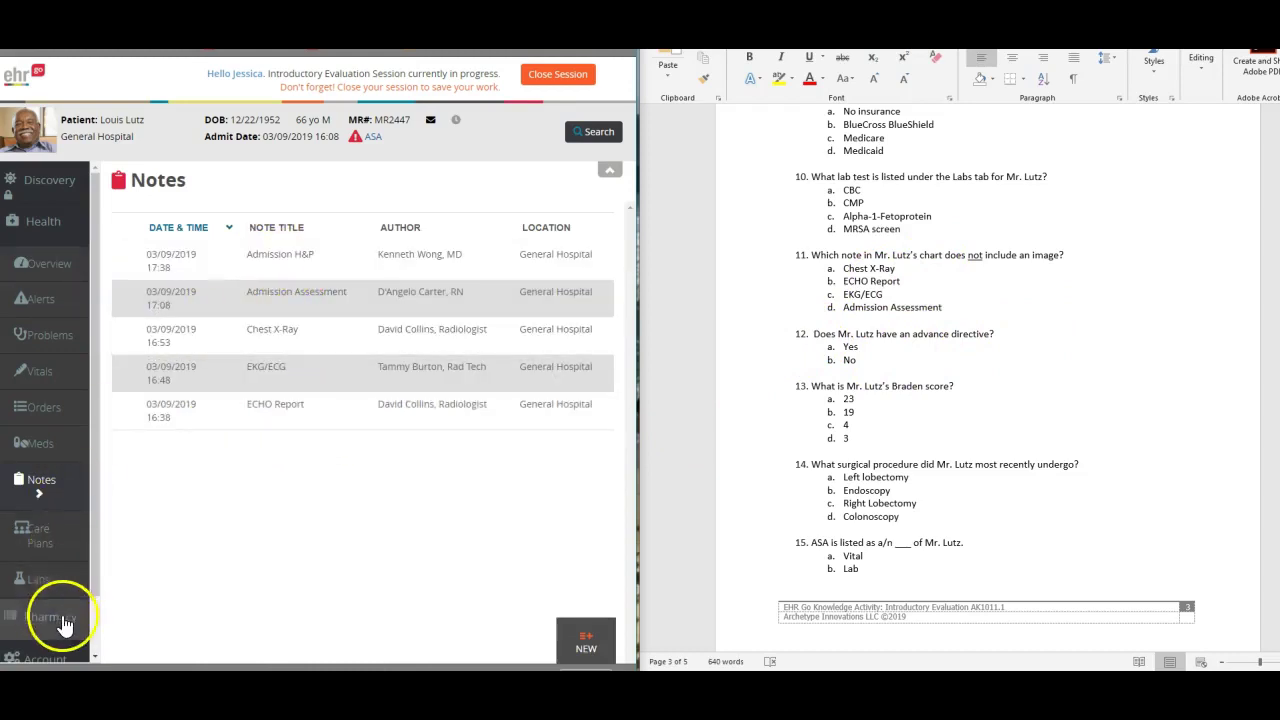
click(58, 540)
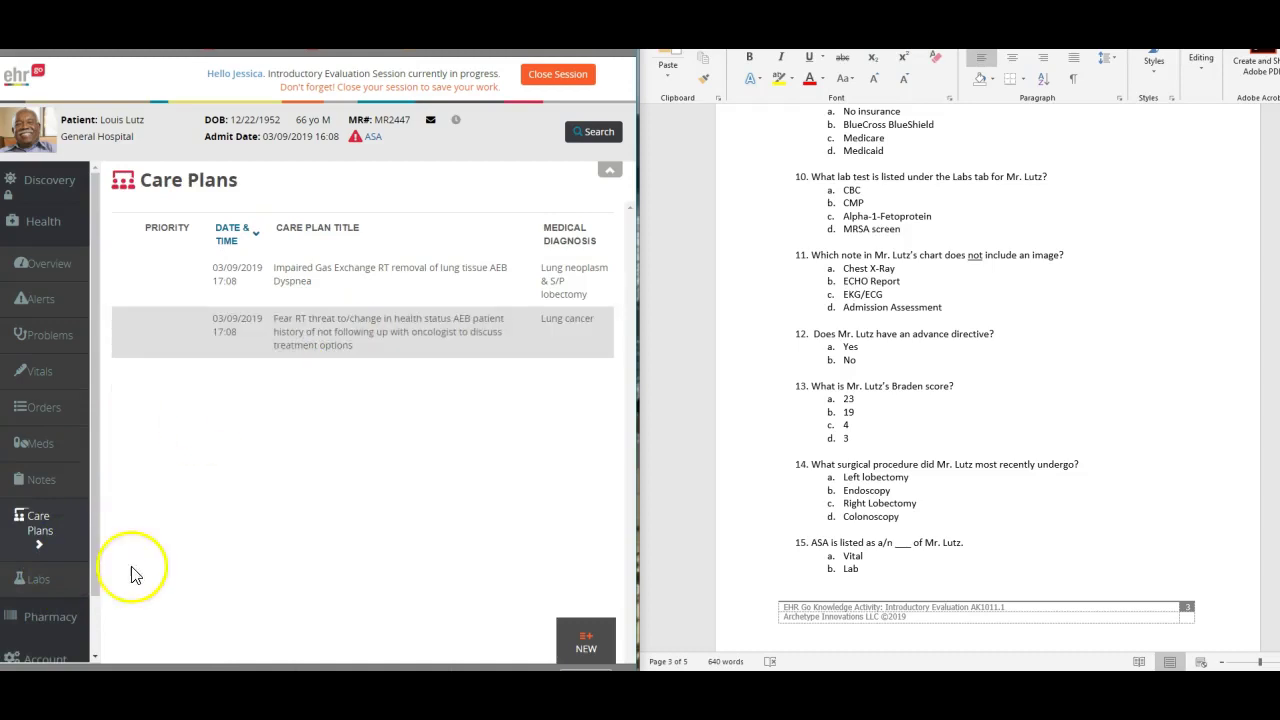
- Review the full list of the patient's orders, including their categories, frequencies and statuses
scroll(88, 618, down, 2)
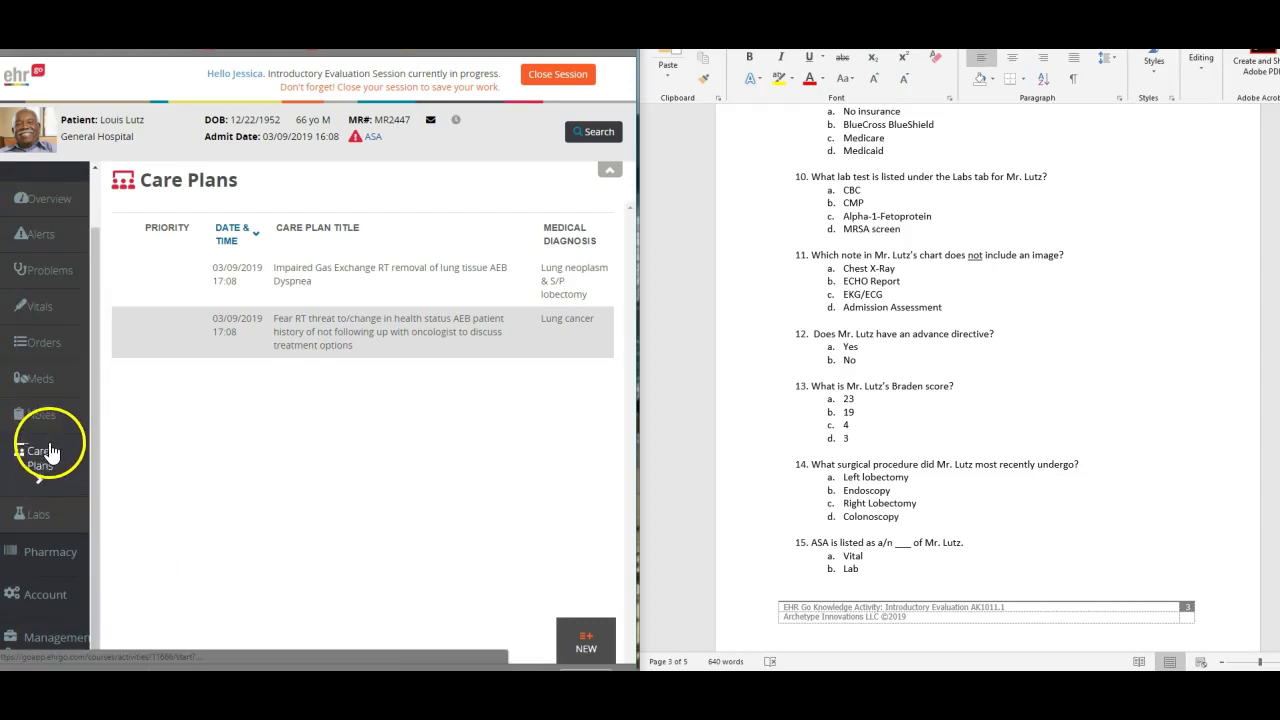
click(60, 345)
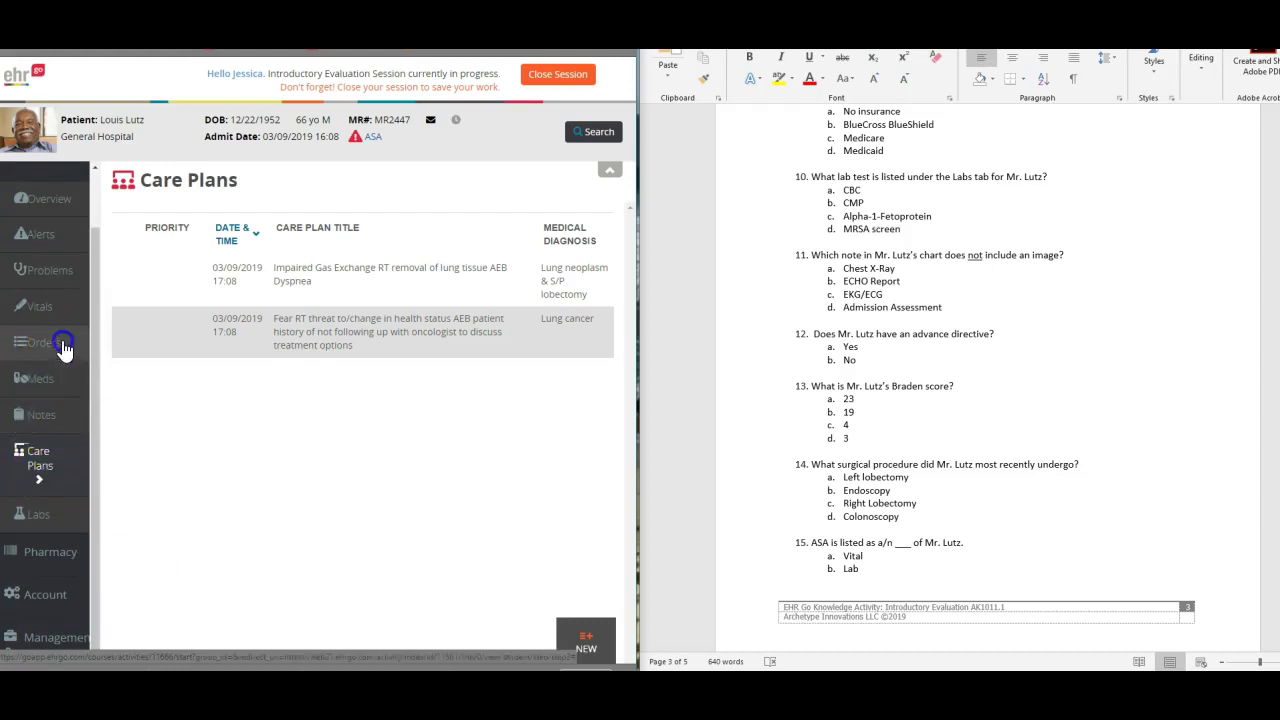
scroll(422, 388, down, 3)
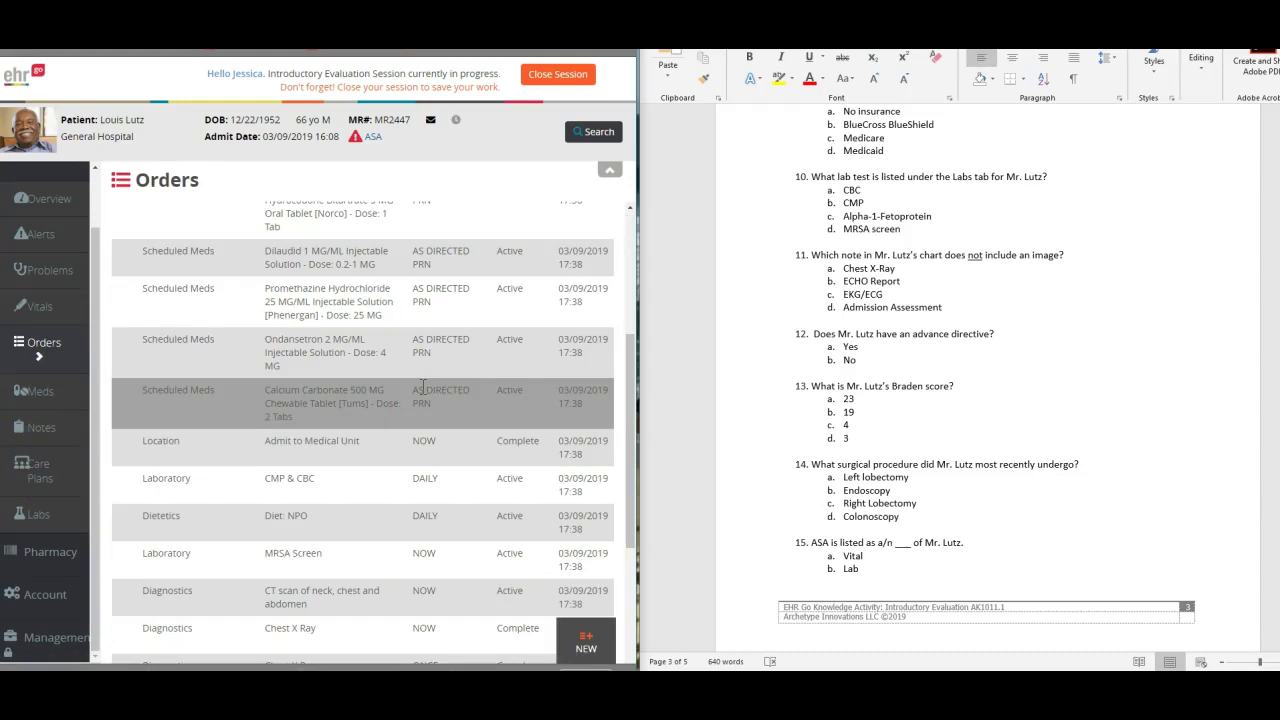
scroll(423, 387, down, 3)
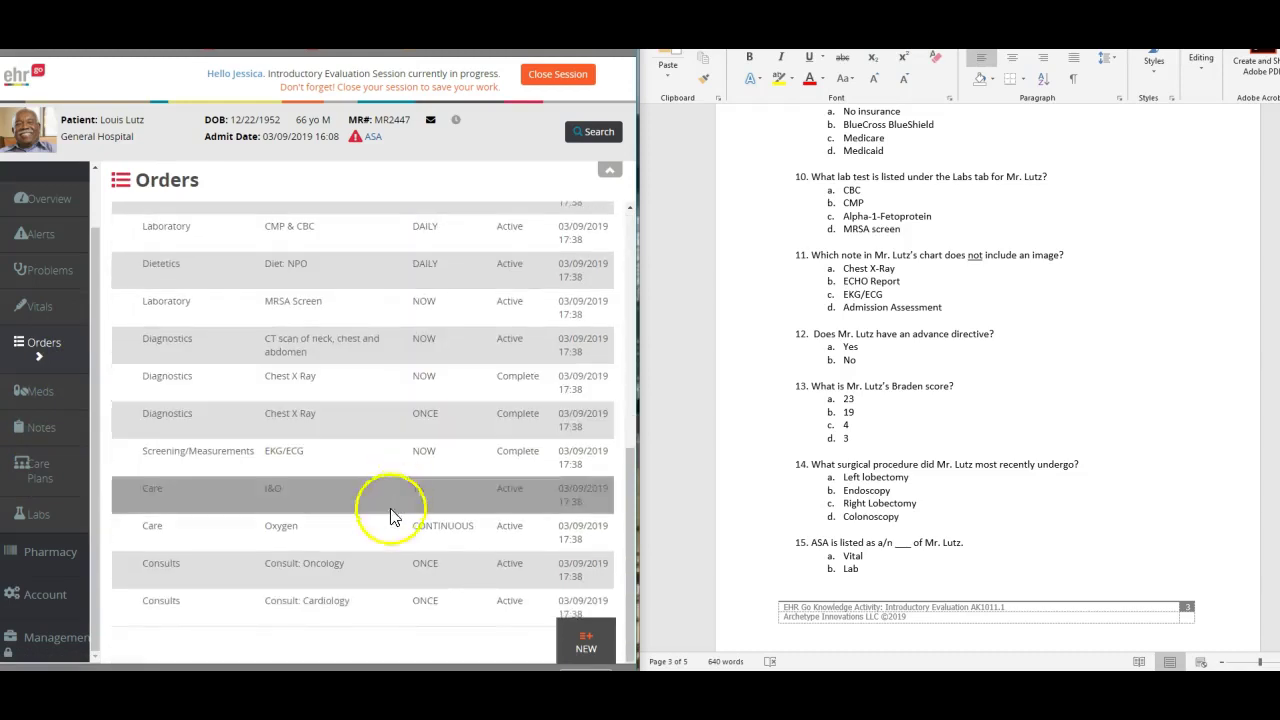
scroll(380, 540, up, 2)
scroll(370, 560, up, 1)
scroll(366, 530, up, 5)
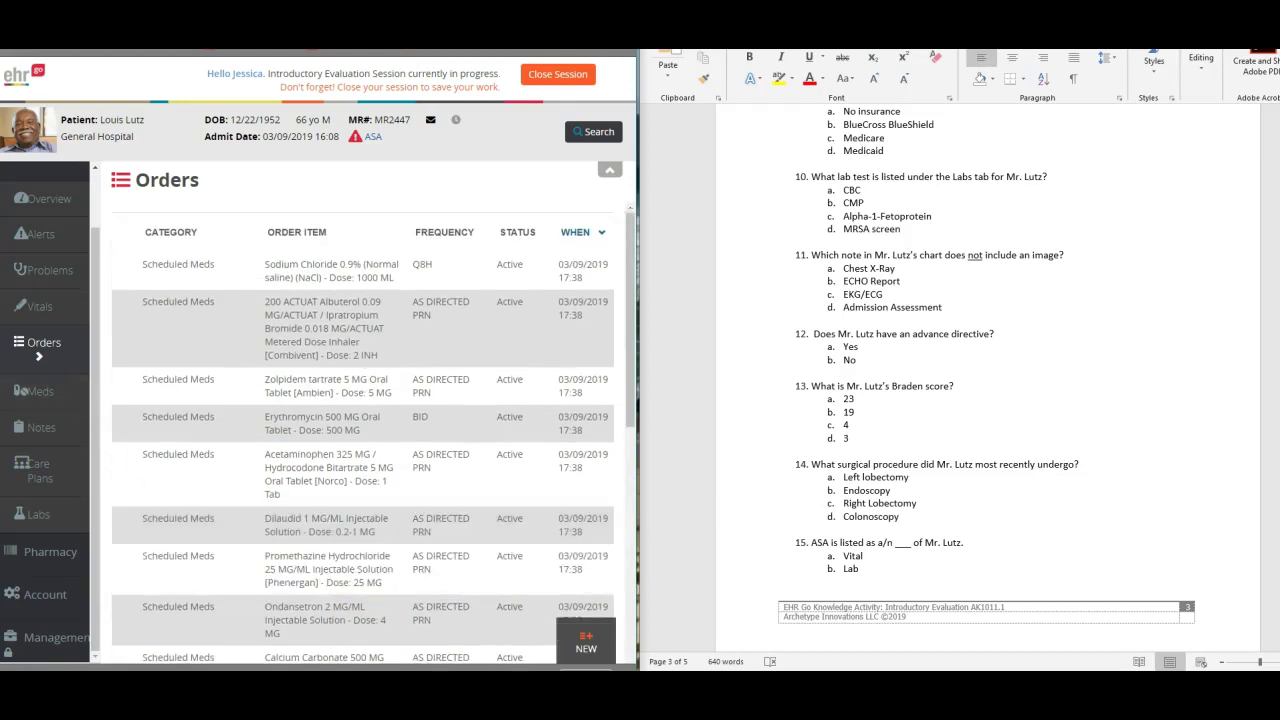
- Check the patient's alerts and review the whole chart overview down to the Notes section
click(46, 243)
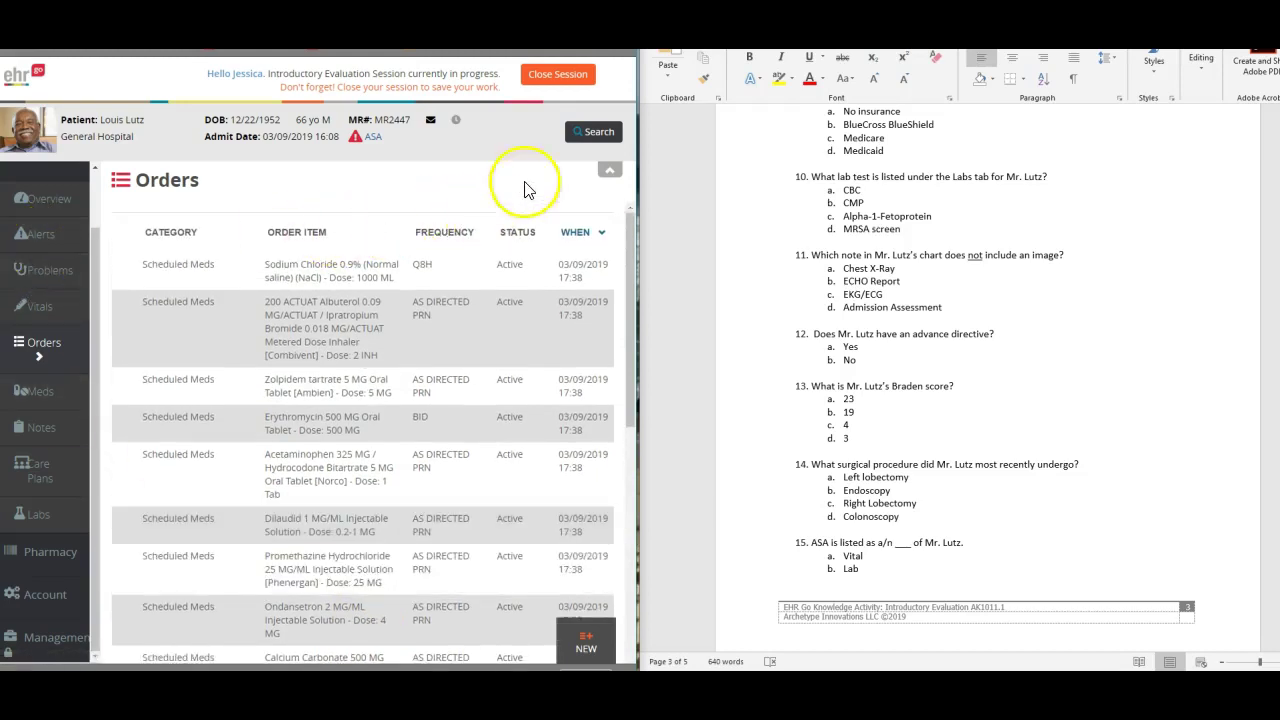
click(57, 247)
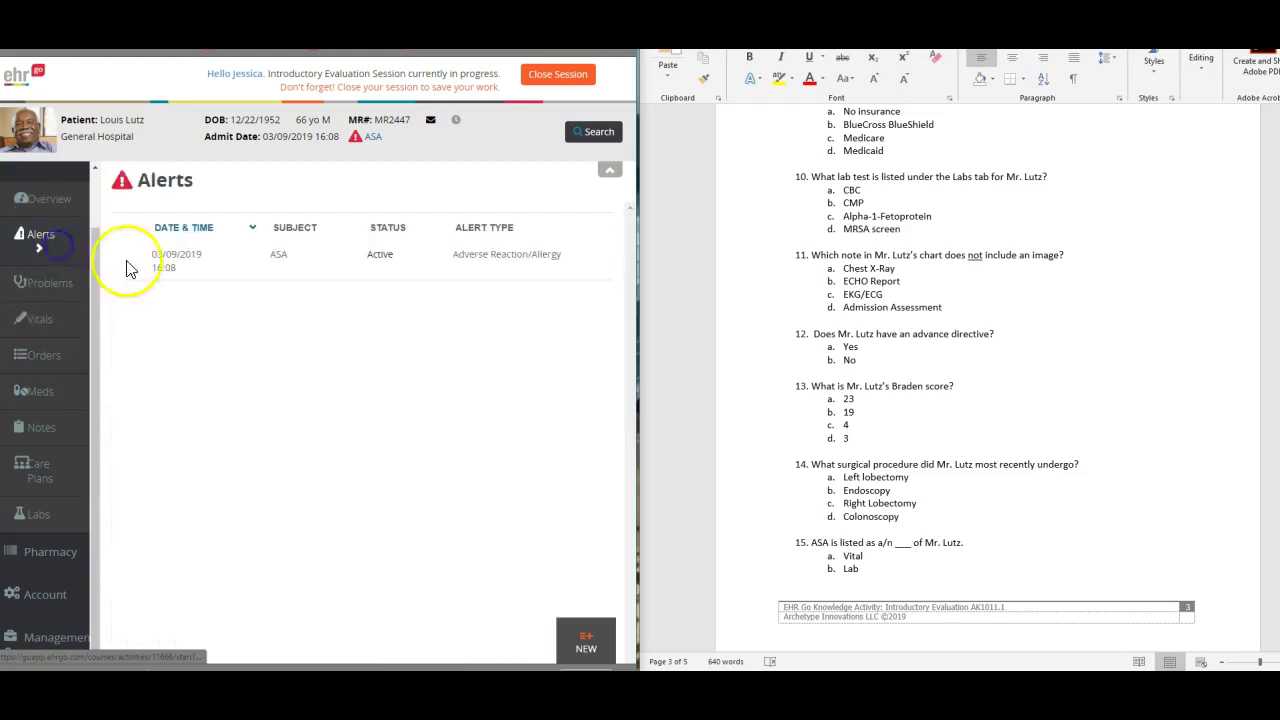
click(30, 199)
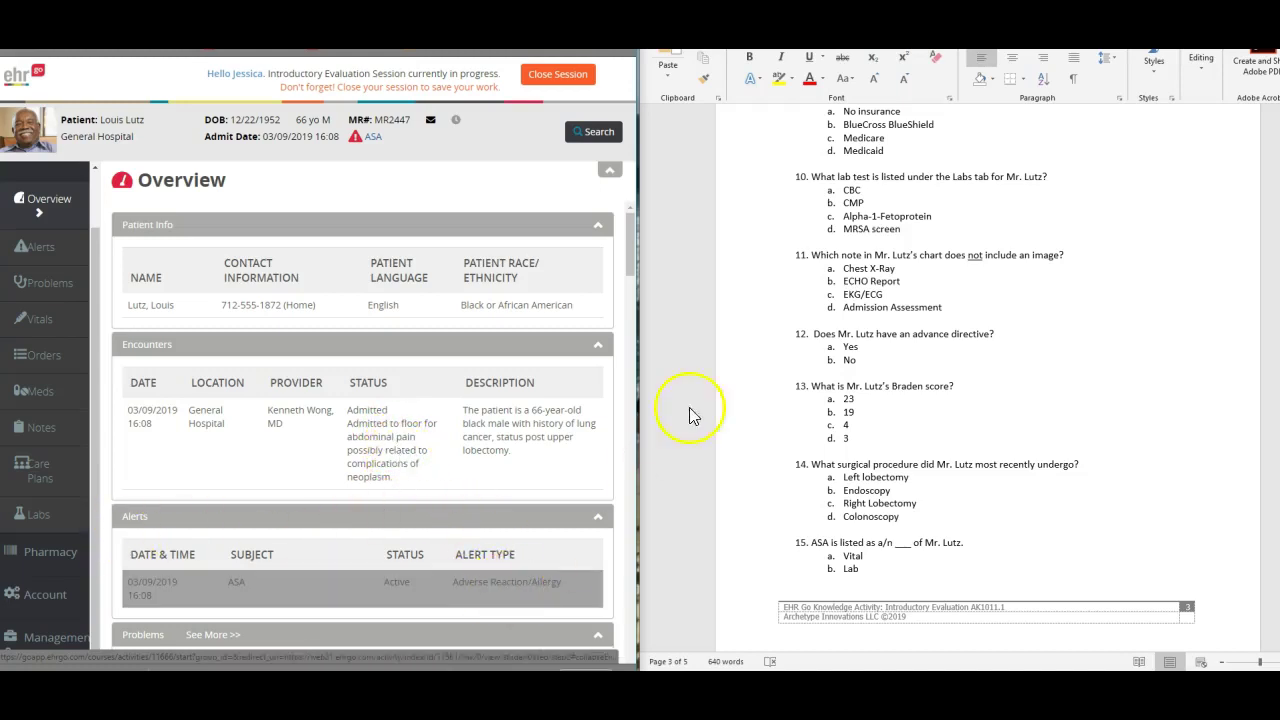
scroll(628, 250, down, 5)
scroll(586, 434, down, 5)
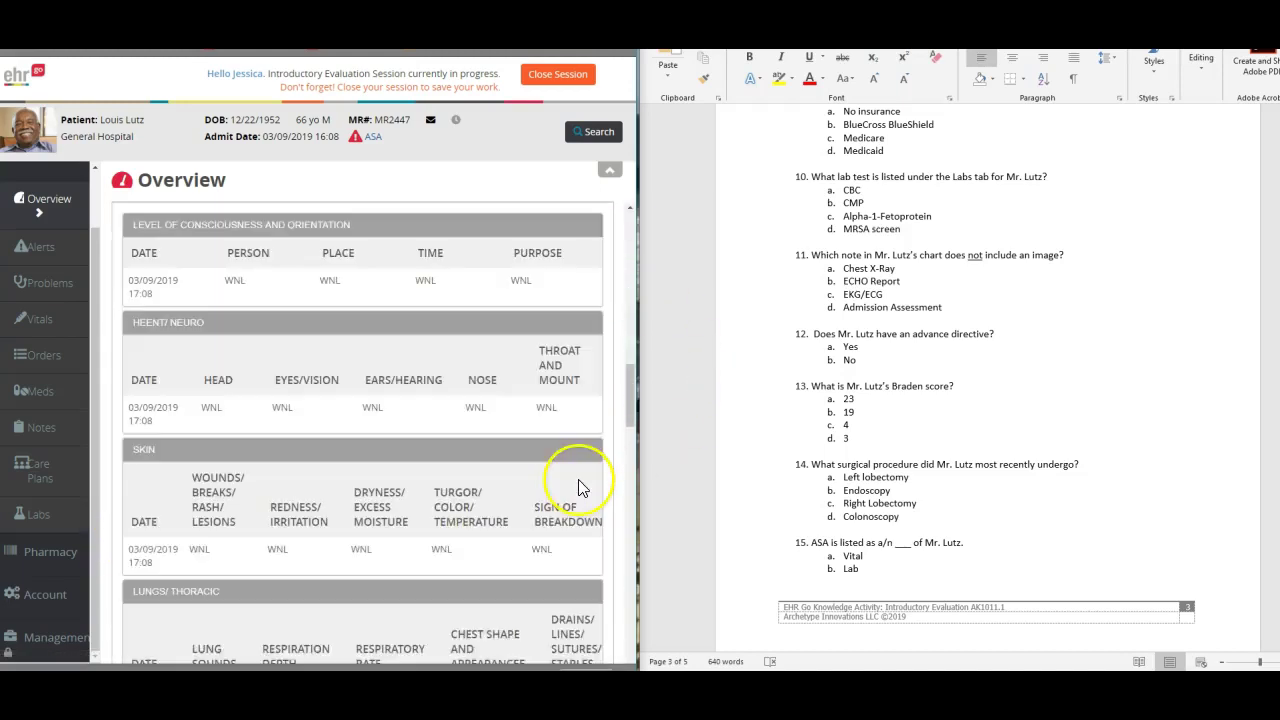
scroll(580, 487, down, 5)
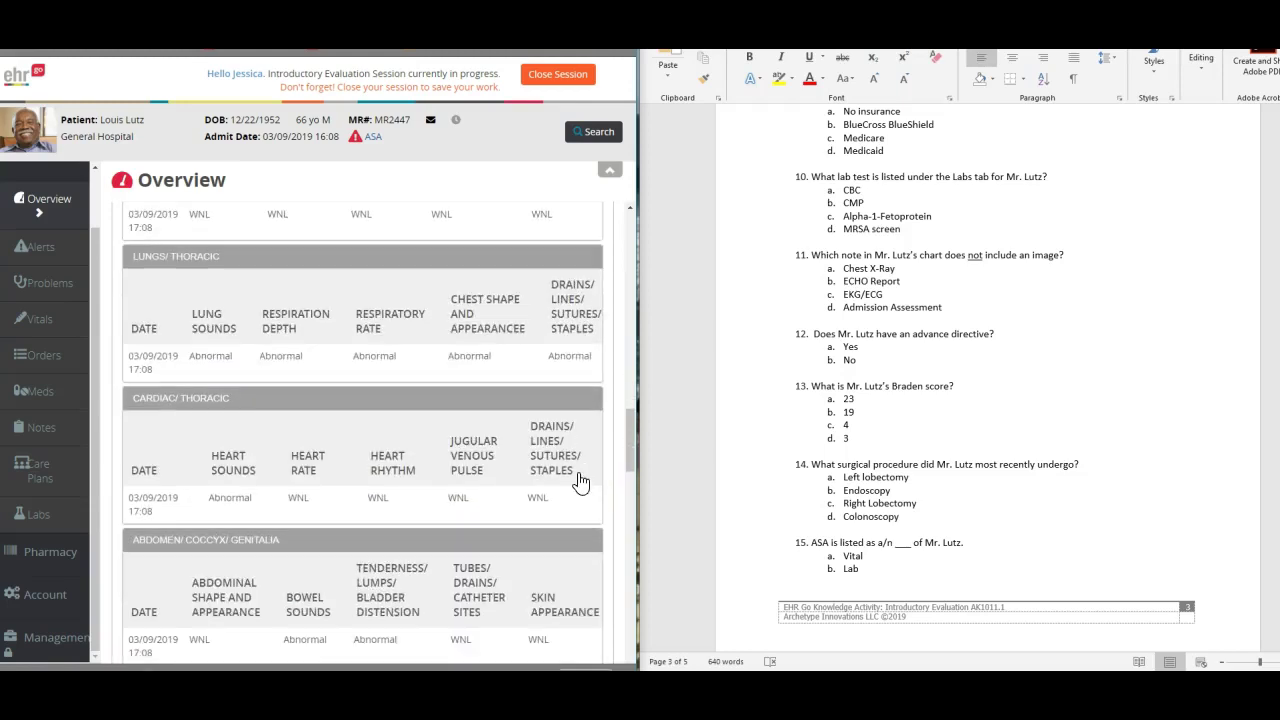
scroll(580, 485, down, 3)
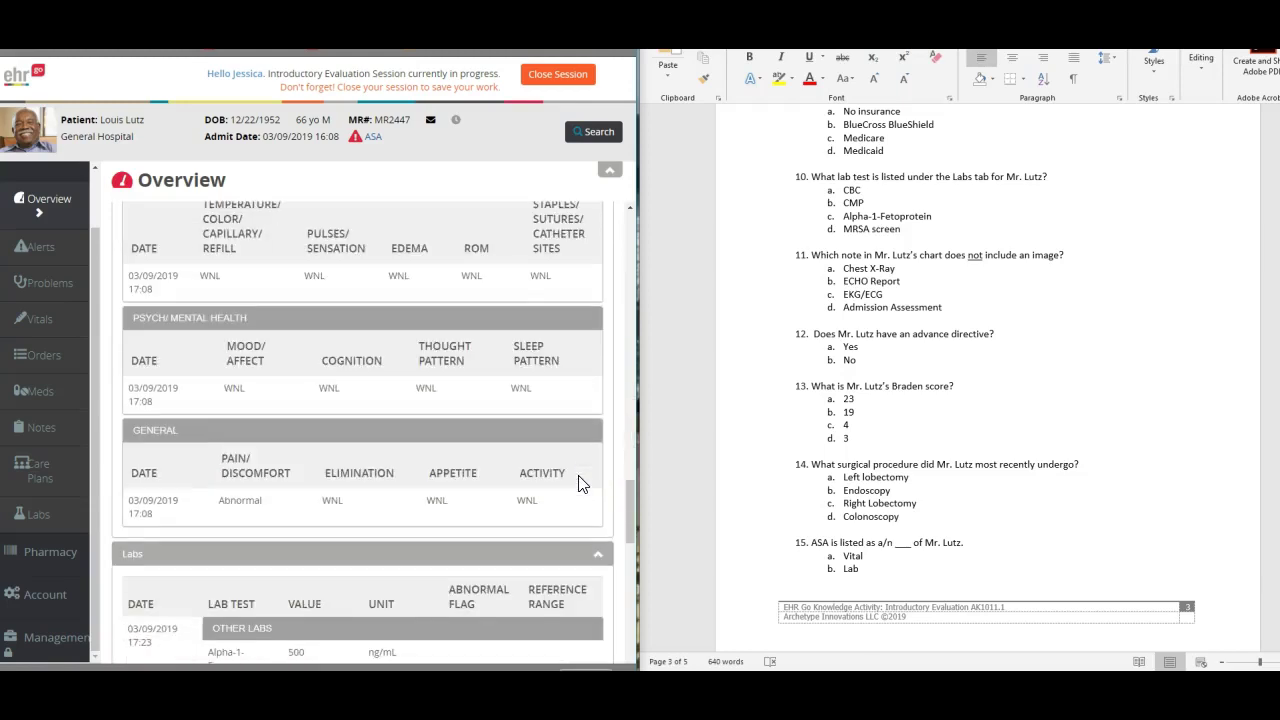
scroll(580, 485, down, 2)
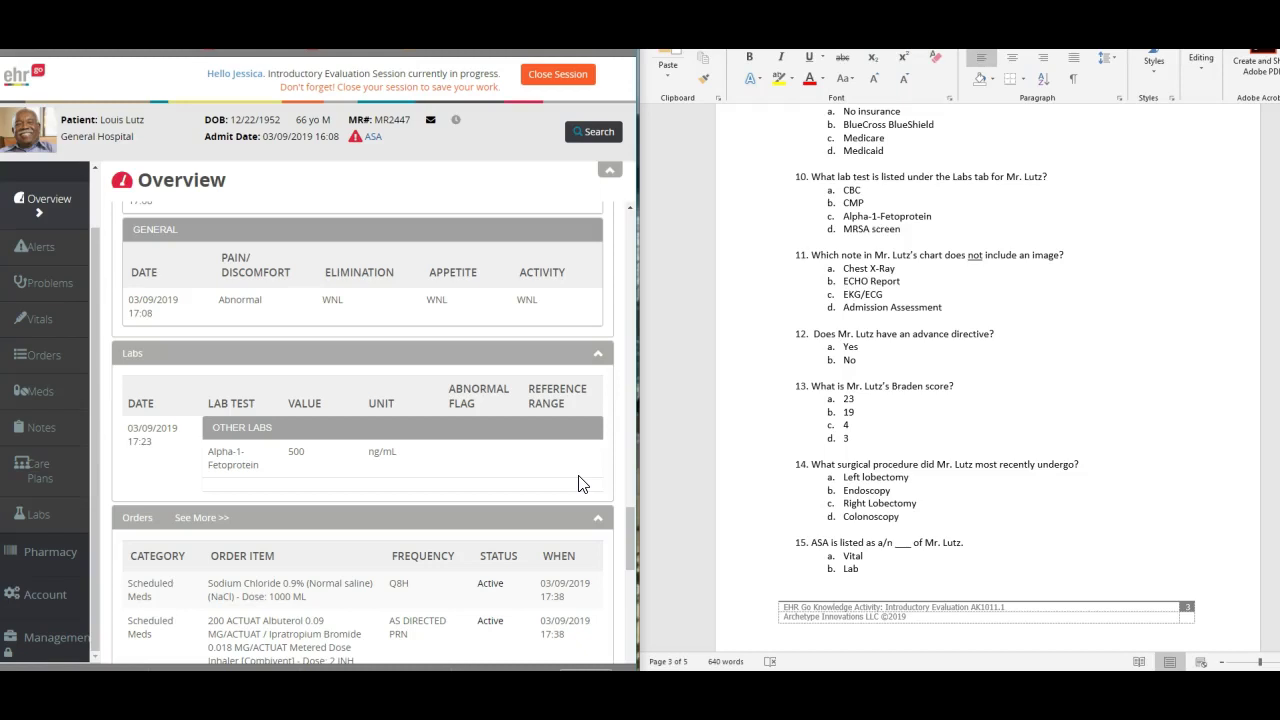
scroll(583, 485, down, 2)
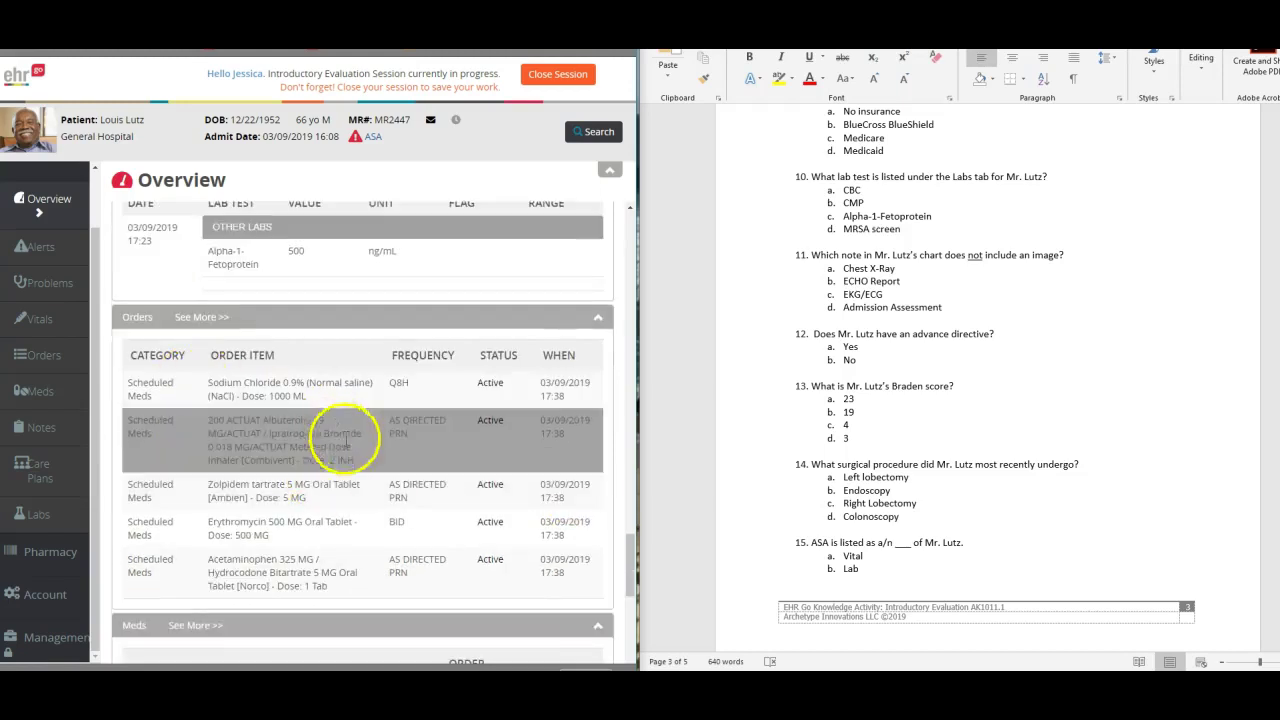
scroll(348, 500, down, 1)
scroll(350, 520, down, 1)
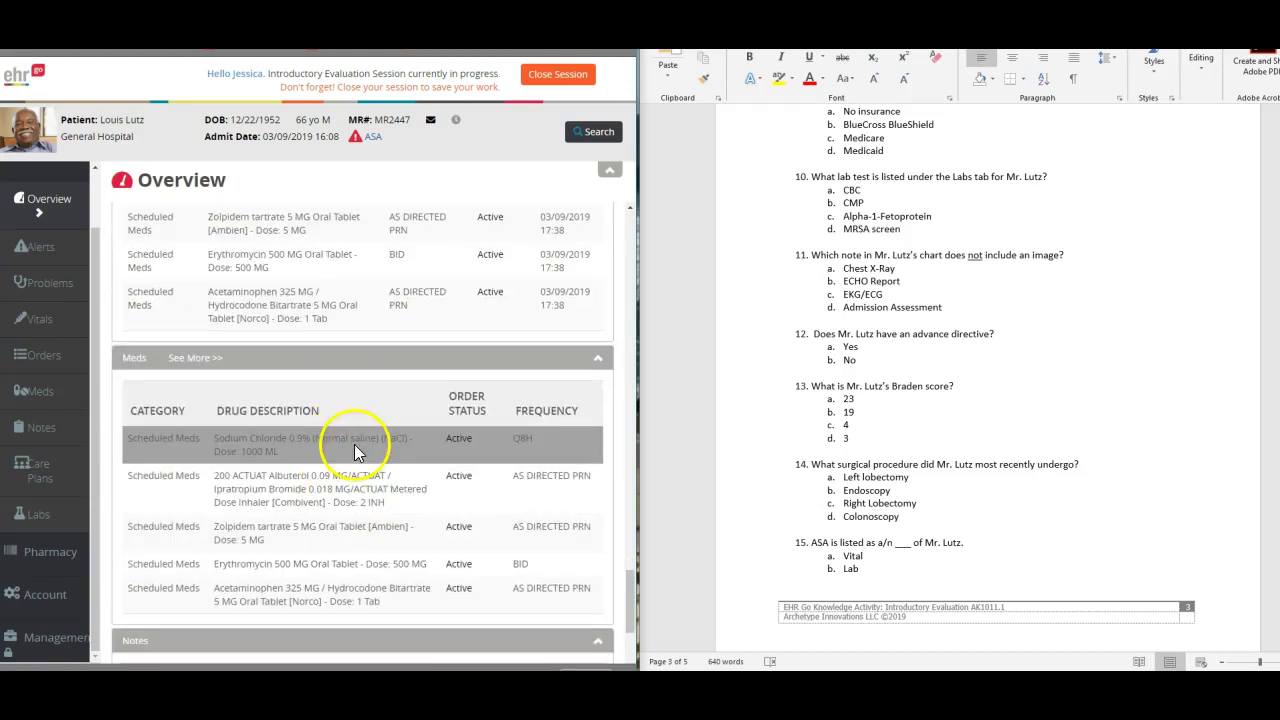
scroll(360, 465, down, 2)
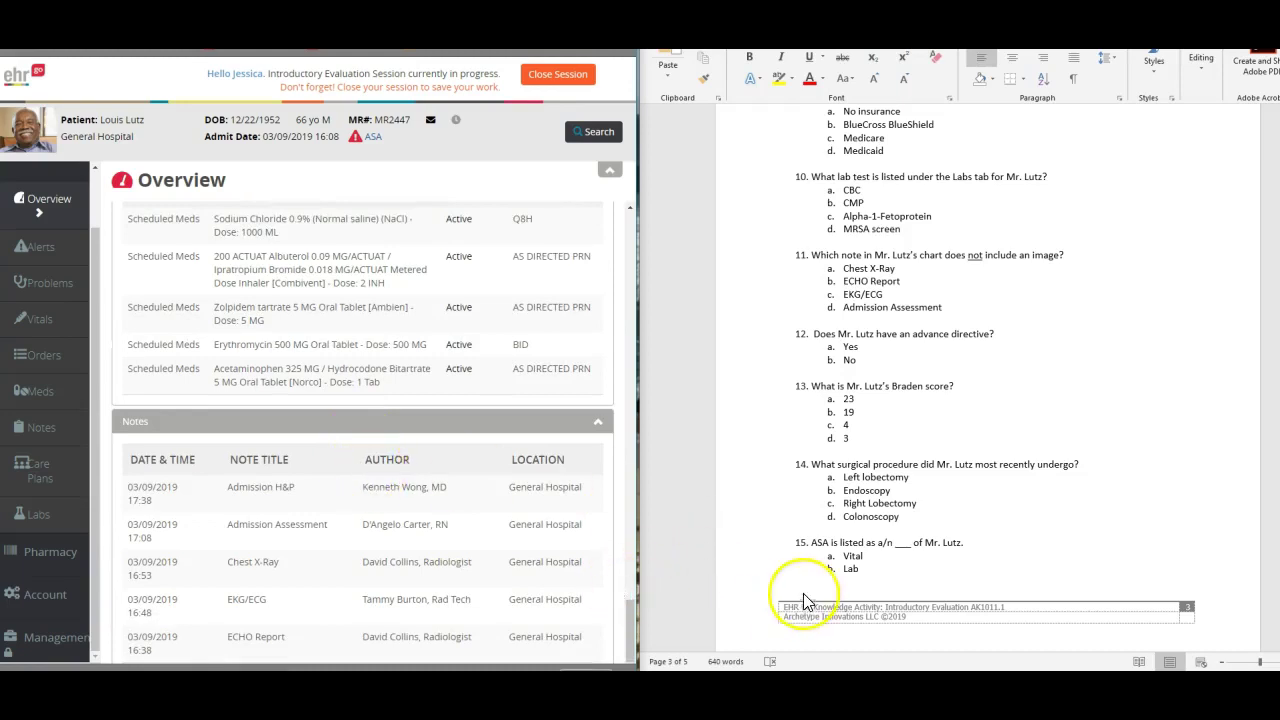
- Read the remaining activity questions through question 20 and the submission instructions at the end of the document
scroll(929, 543, down, 3)
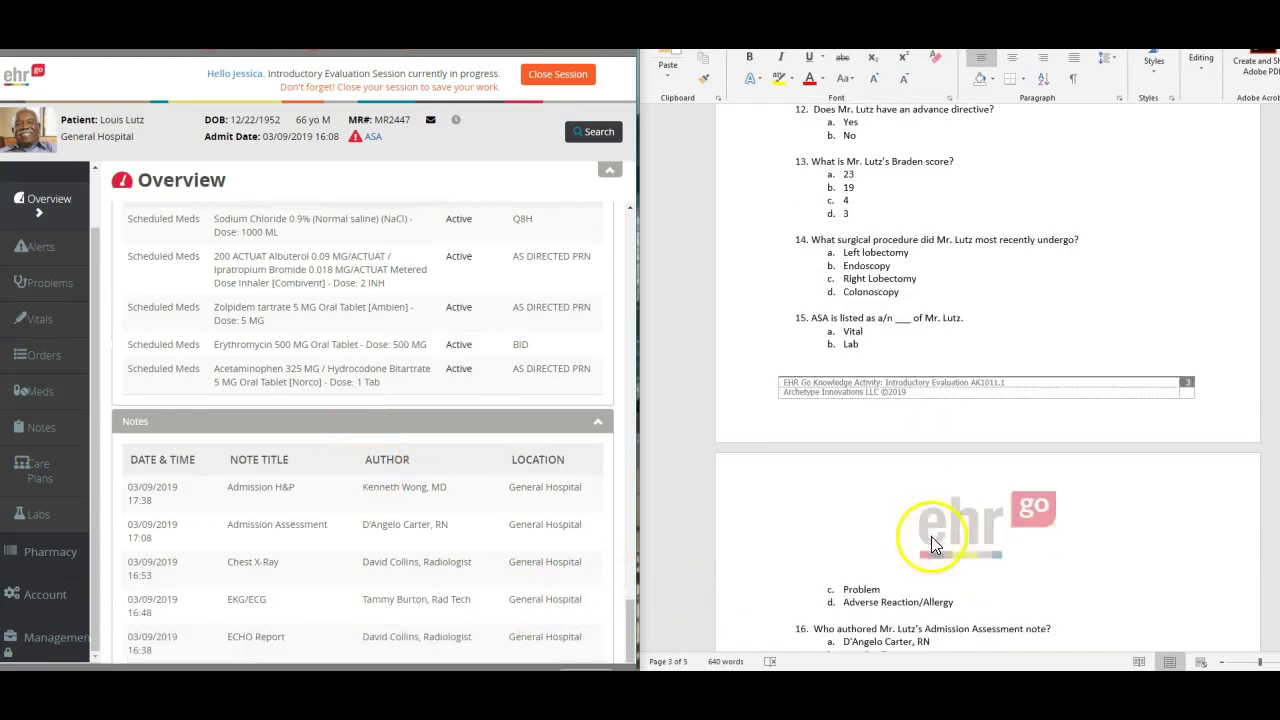
scroll(985, 560, down, 3)
scroll(1086, 563, down, 6)
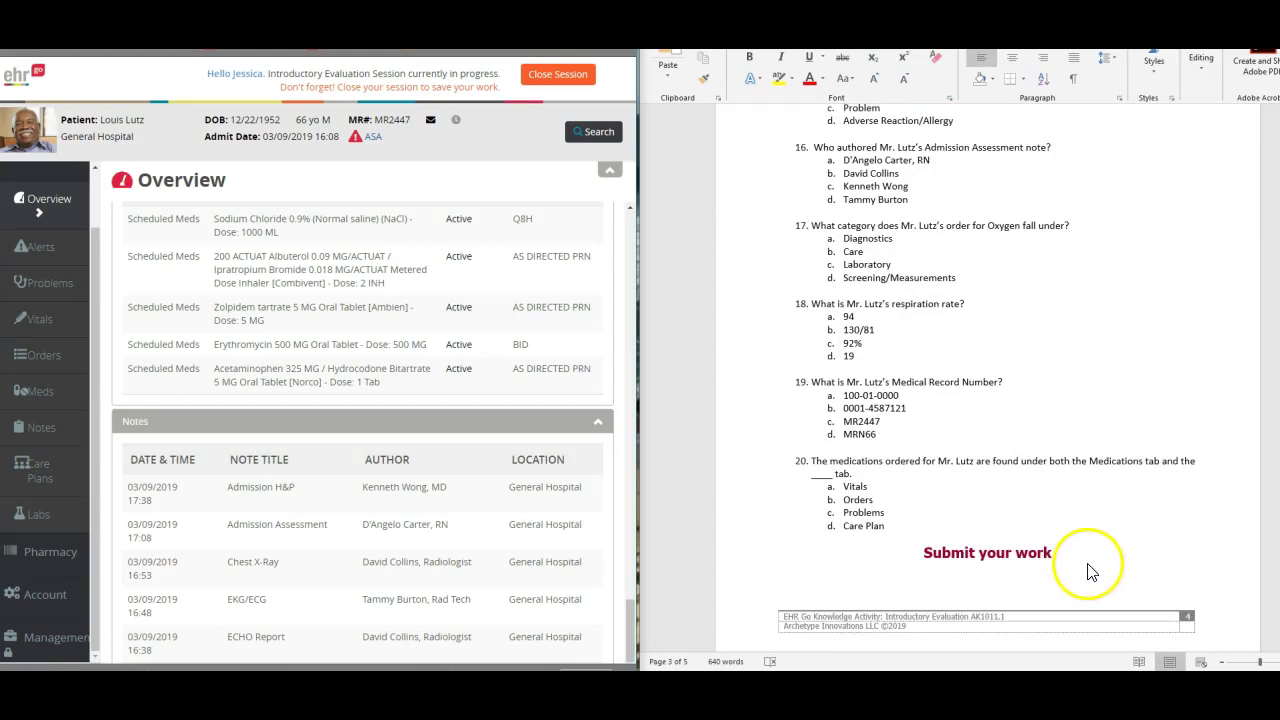
scroll(1078, 533, down, 2)
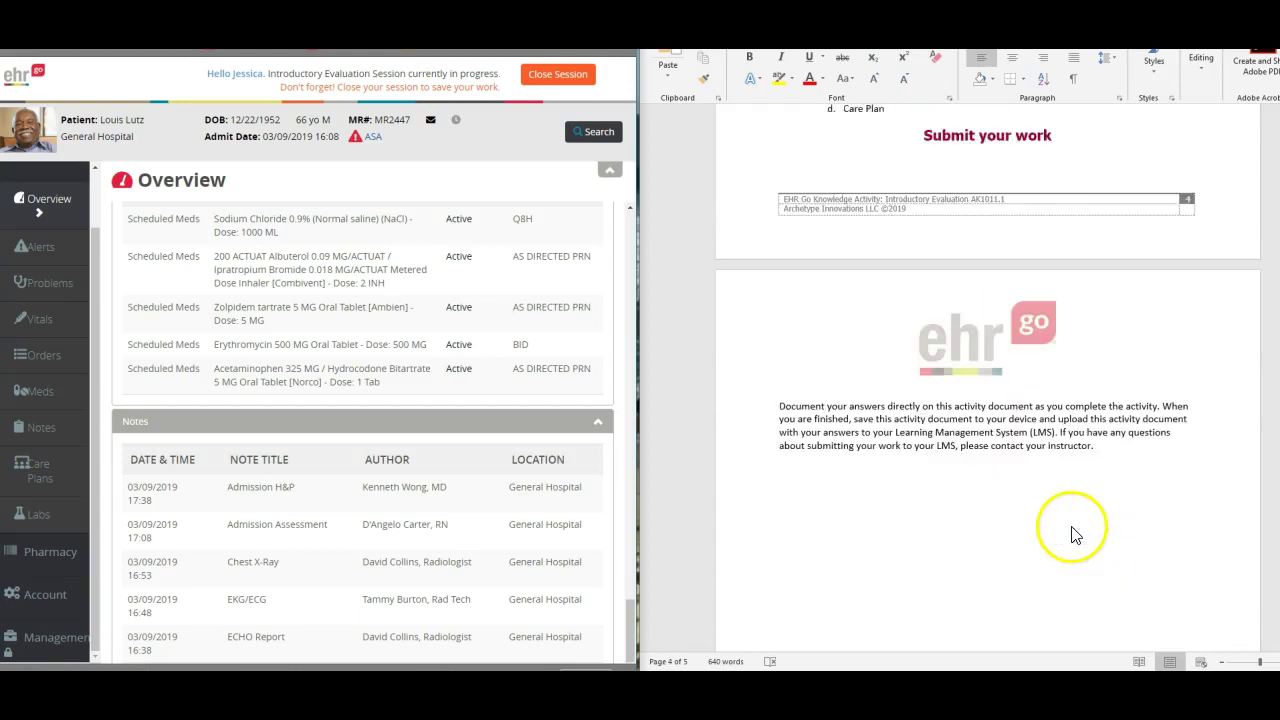